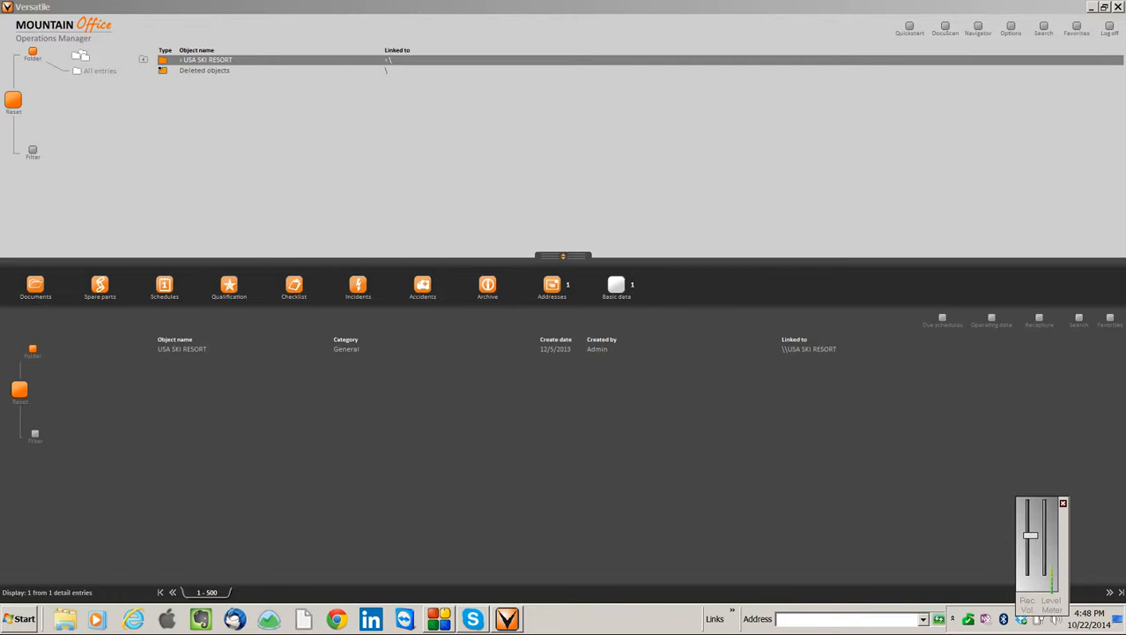
# Navigate through USA SKI RESORT, MOUNTAIN OPERATIONS, LIFT MAINTENANCE, LINCOLN PEAK, GATE HOUSE and Maintenance to the Drive Machinery folder
pyautogui.doubleClick(207, 60)
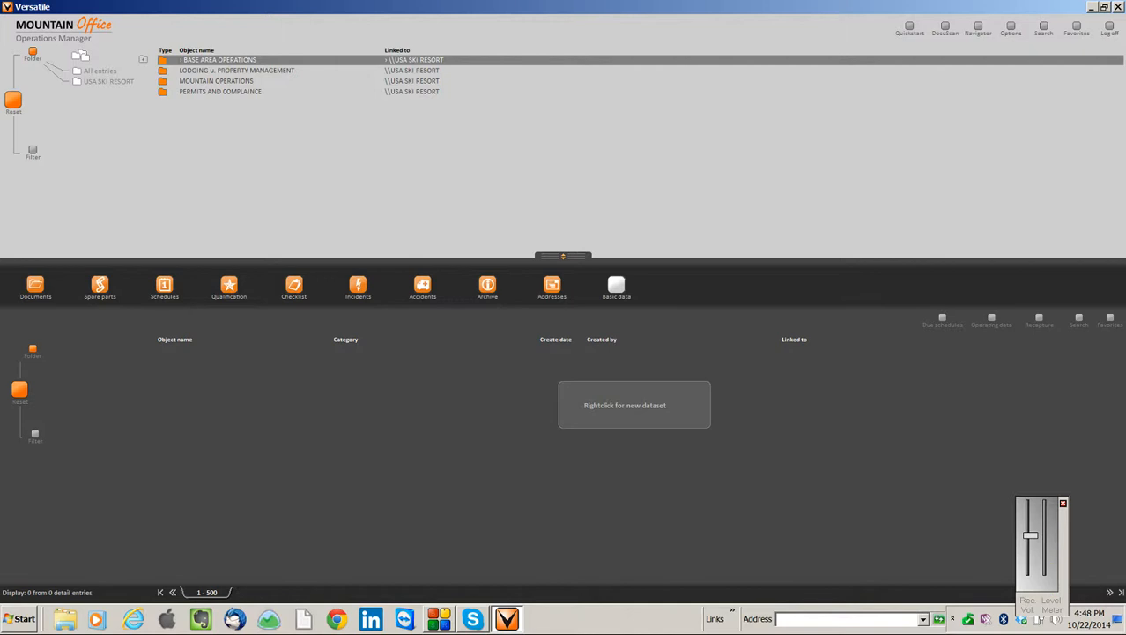
pyautogui.doubleClick(215, 81)
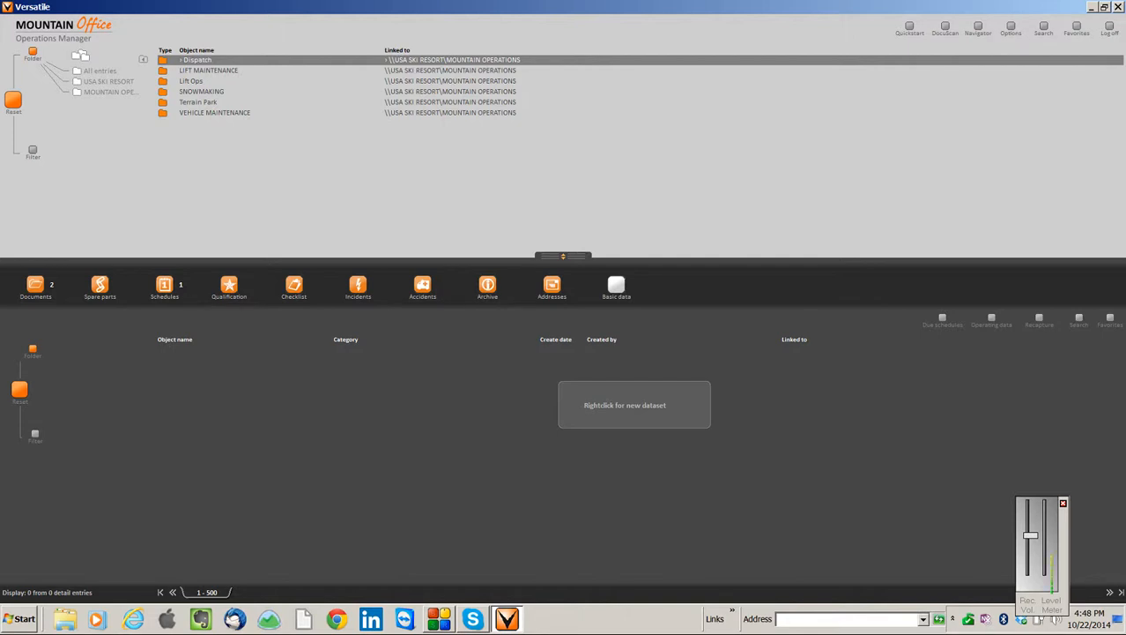
pyautogui.doubleClick(209, 71)
pyautogui.doubleClick(205, 60)
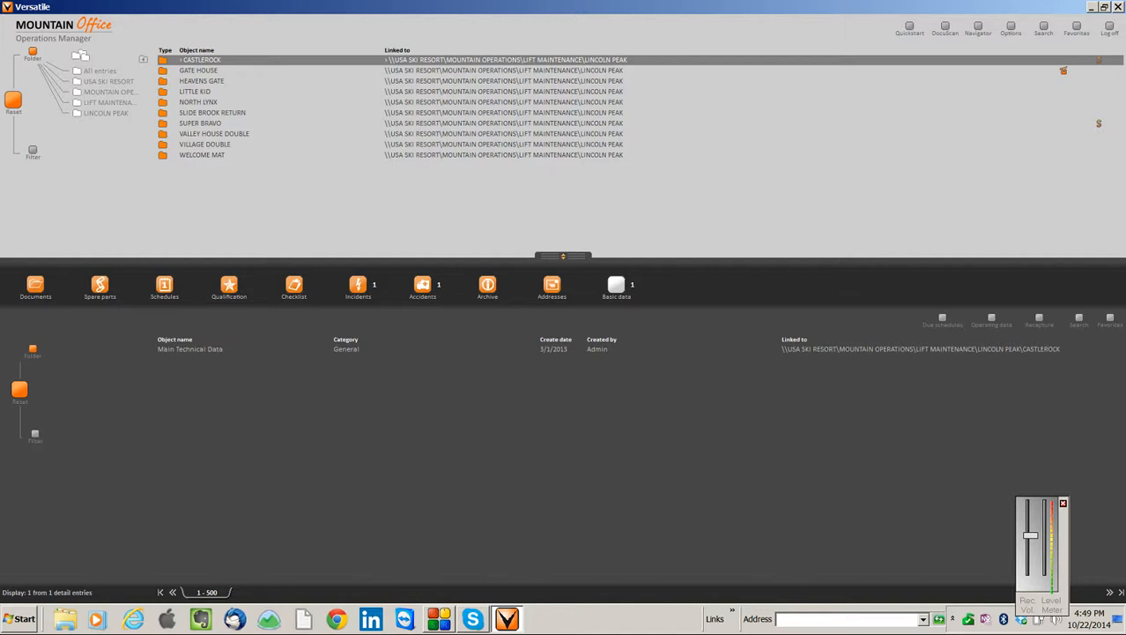
pyautogui.doubleClick(198, 71)
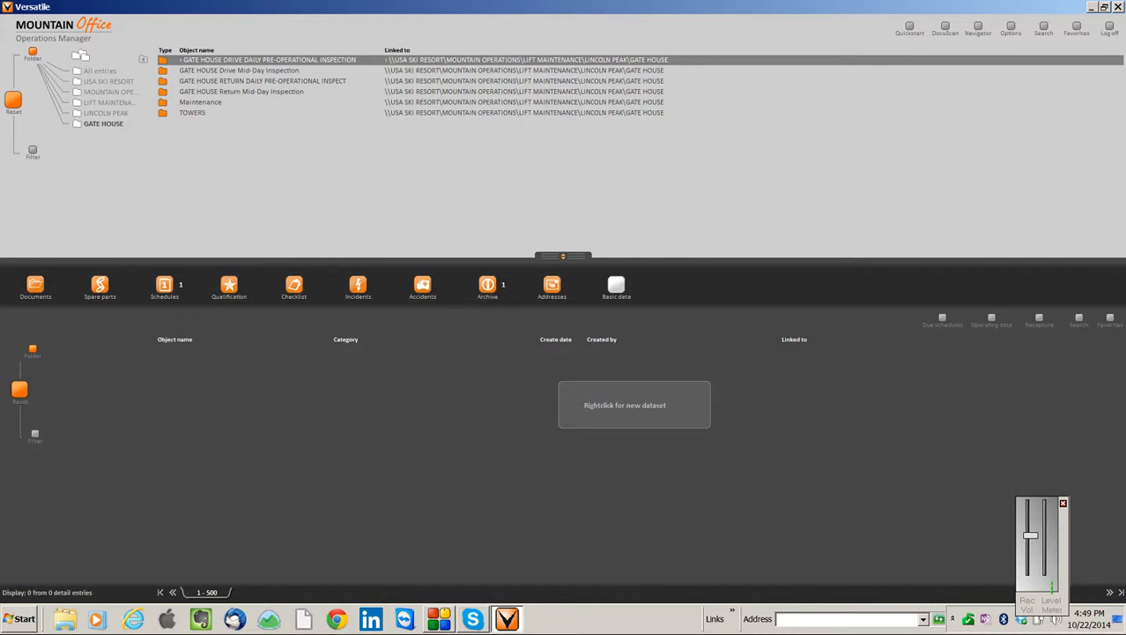
pyautogui.doubleClick(200, 102)
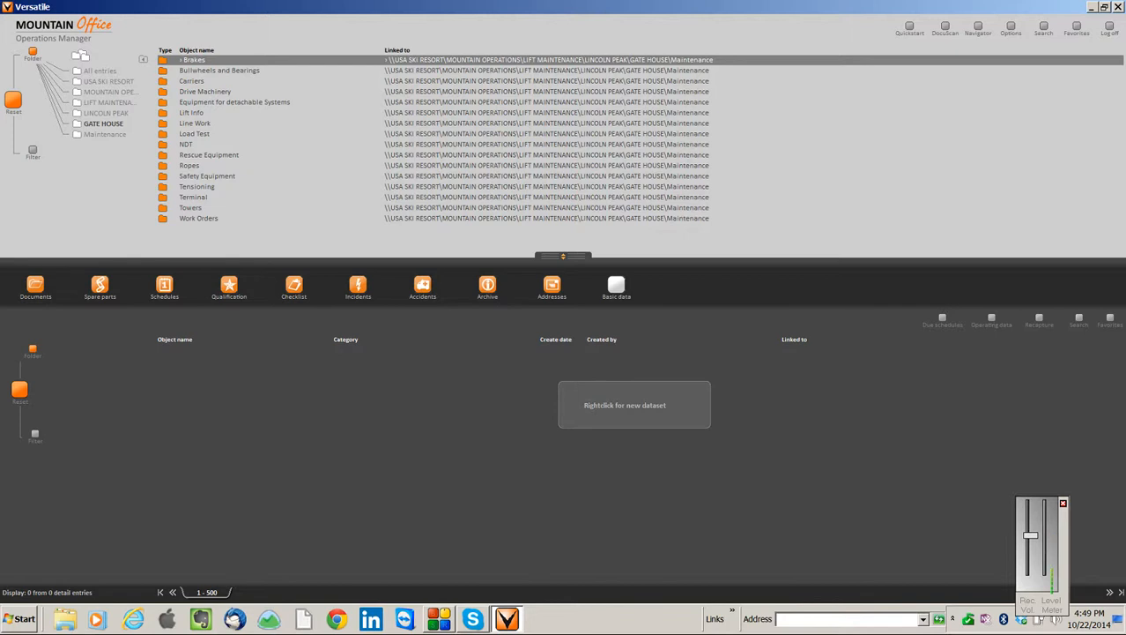
pyautogui.doubleClick(205, 92)
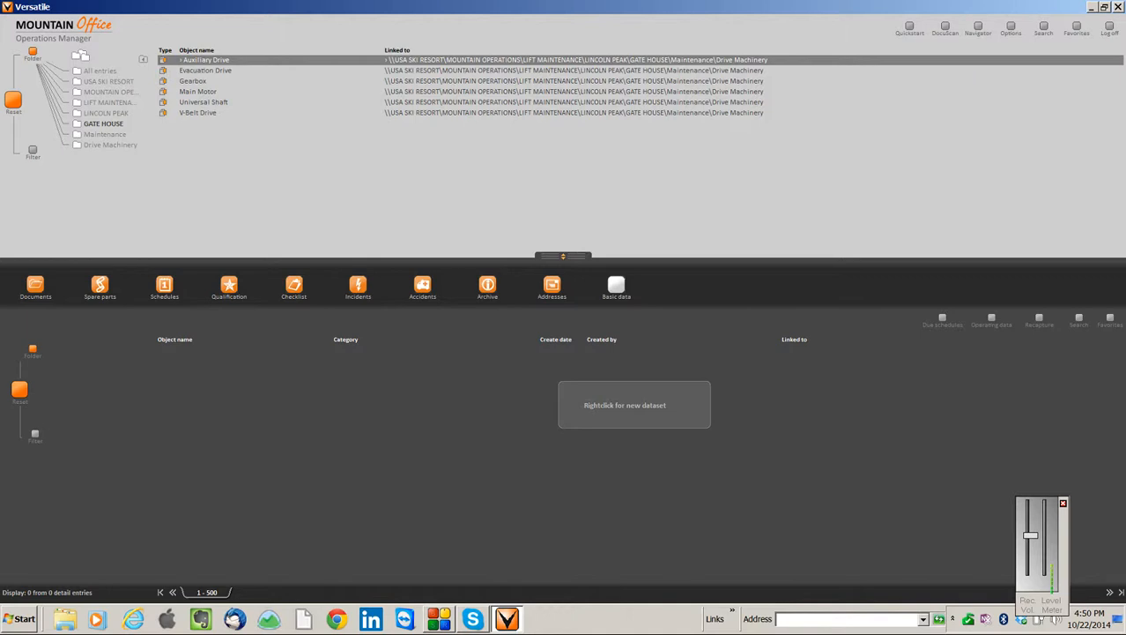
# Show the Gearbox's schedules and open the Gearbox Maintenance schedule with the six-month interval
pyautogui.click(195, 81)
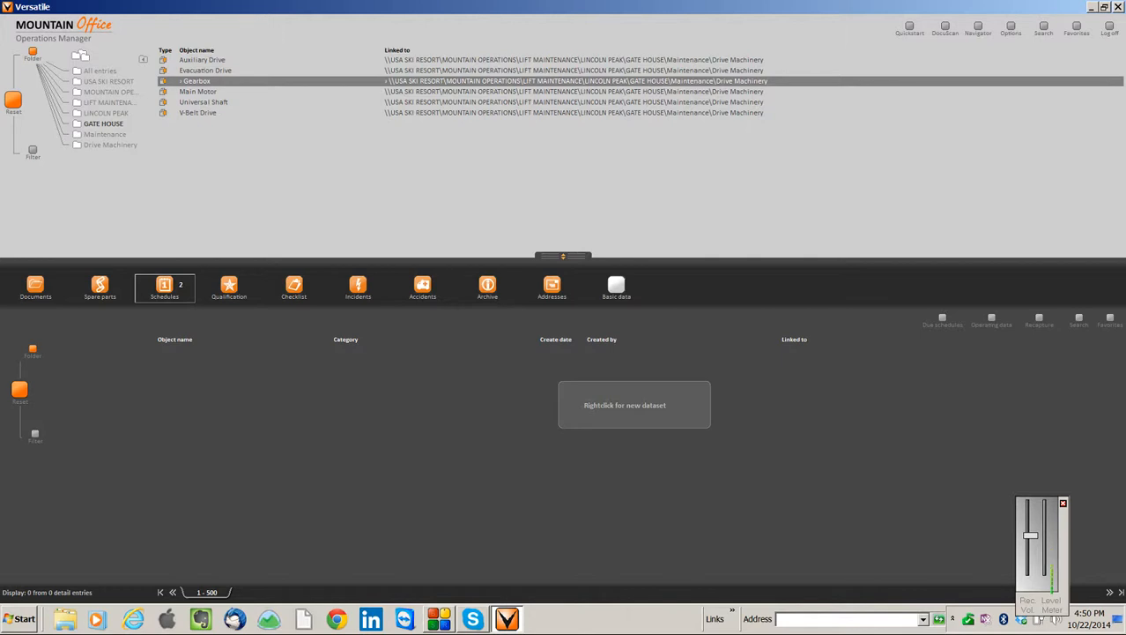
pyautogui.click(165, 288)
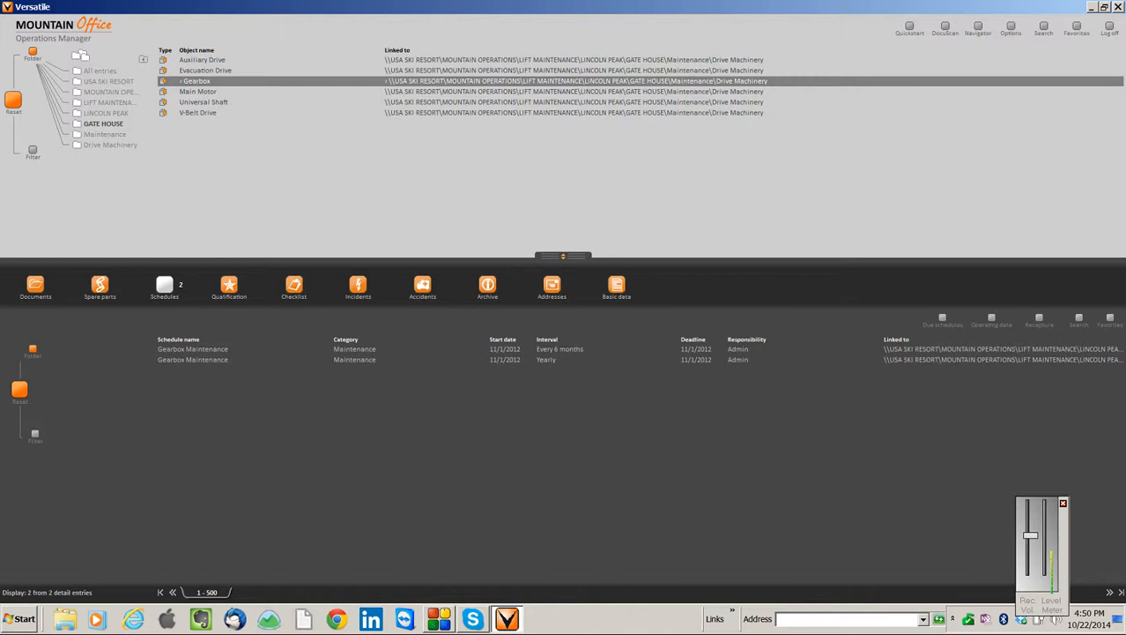
pyautogui.doubleClick(193, 349)
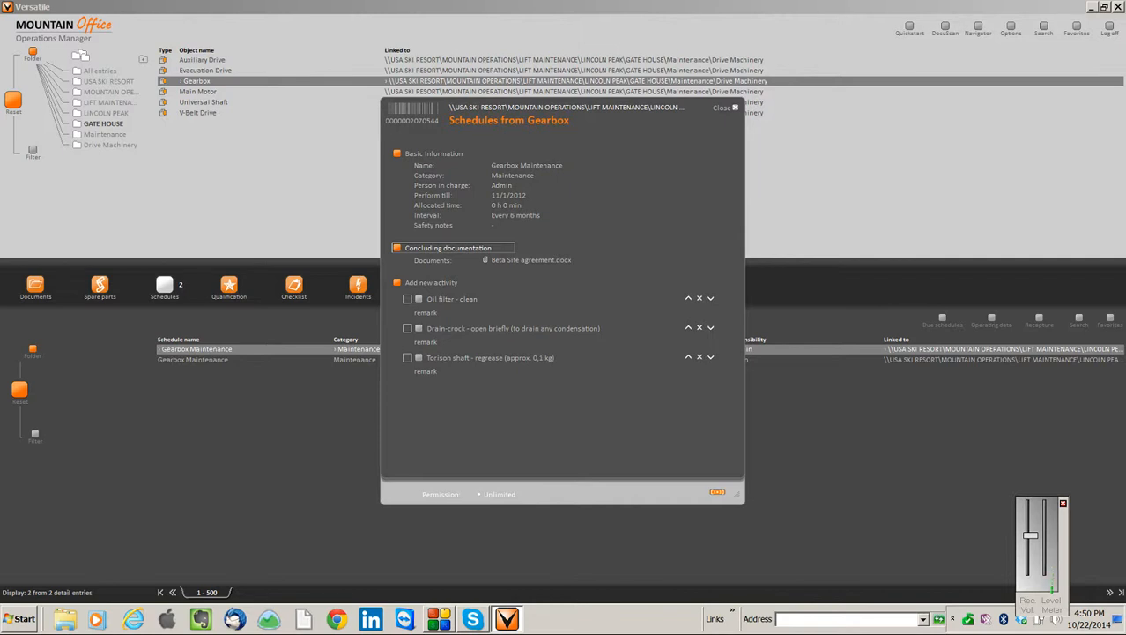
pyautogui.press('Tab')
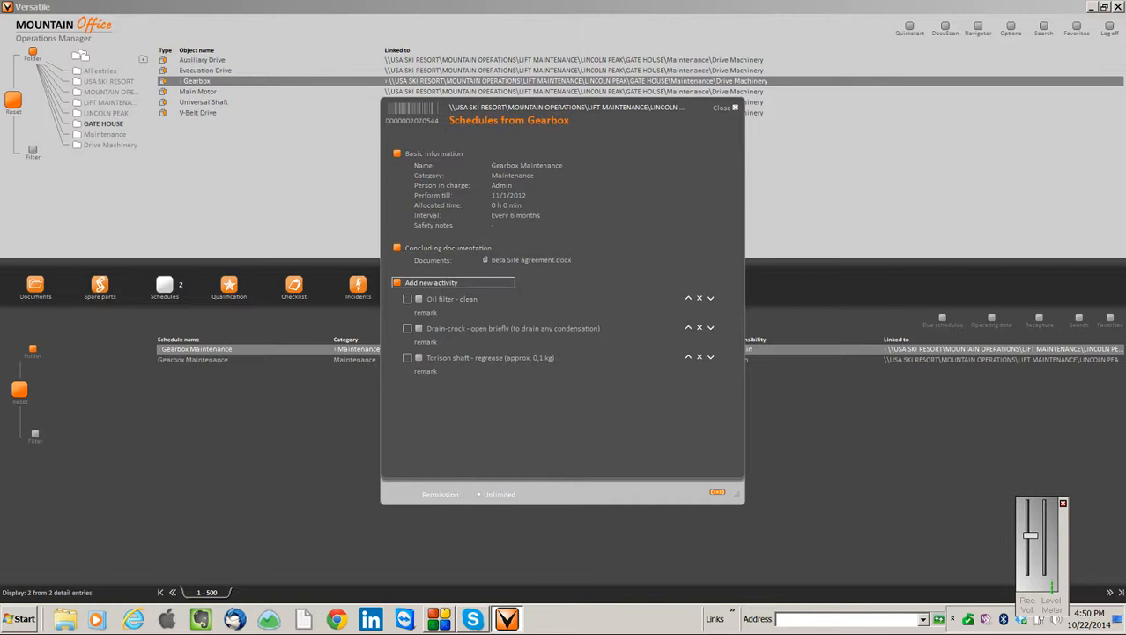
pyautogui.press('Tab')
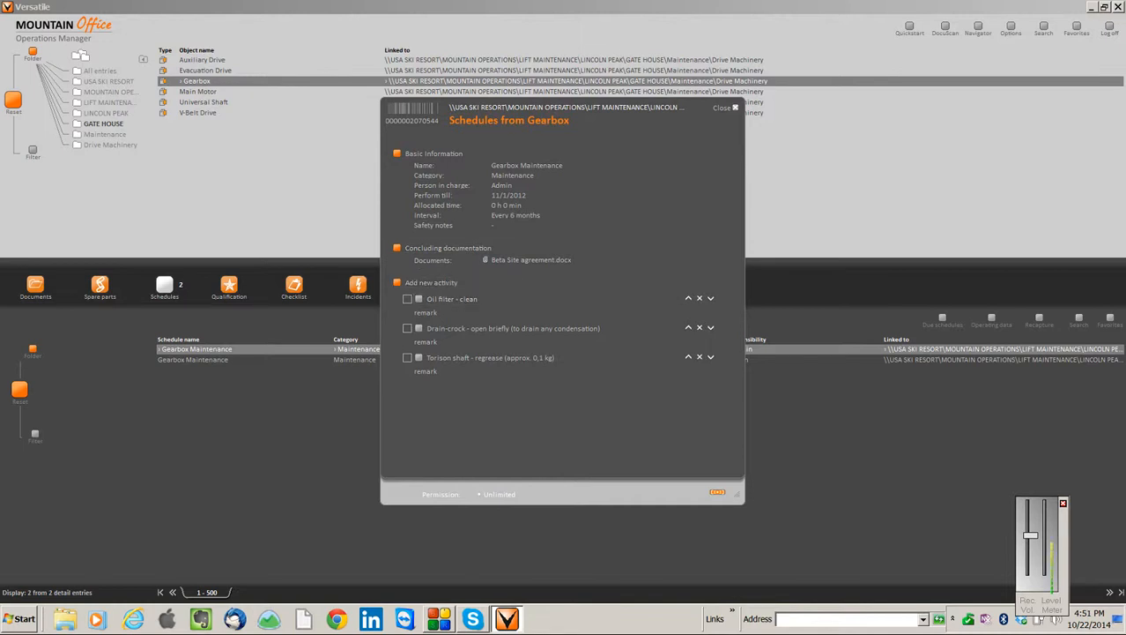
pyautogui.hotkey('shift', 'Tab')
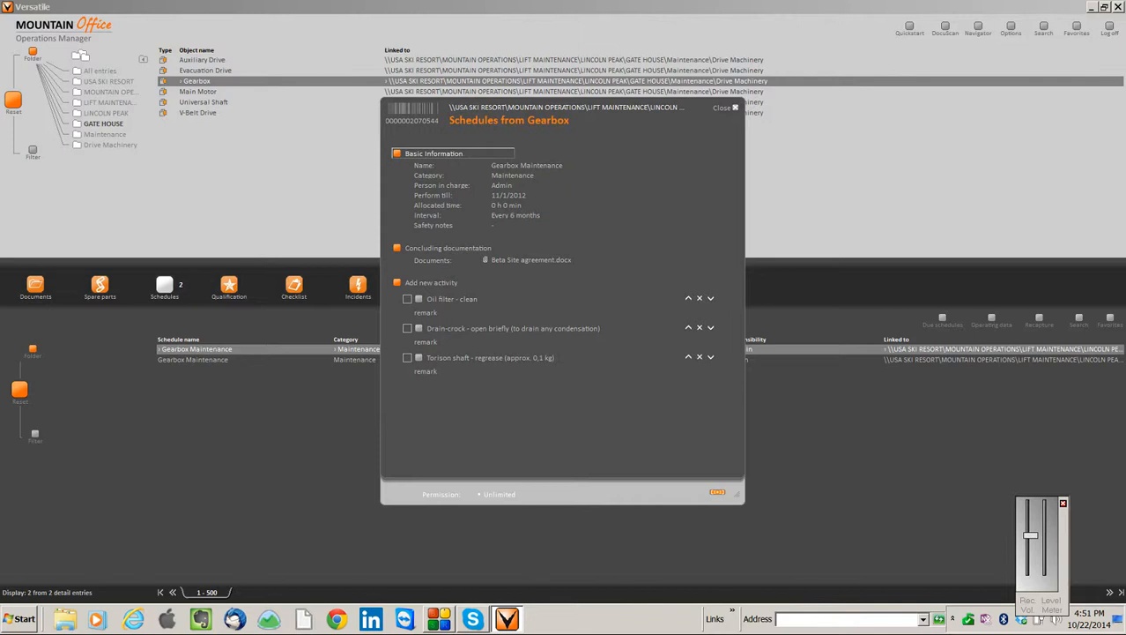
# Review the schedule's editable basic information, interval, instructions, safety notes and remark, leaving them without applying changes
pyautogui.click(433, 153)
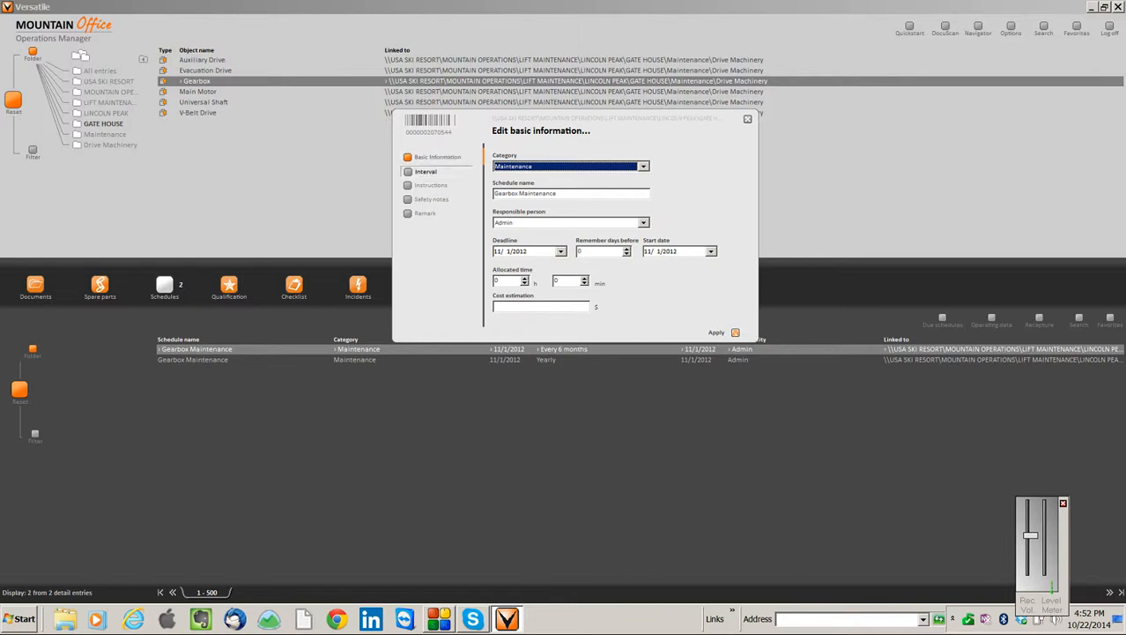
pyautogui.click(426, 171)
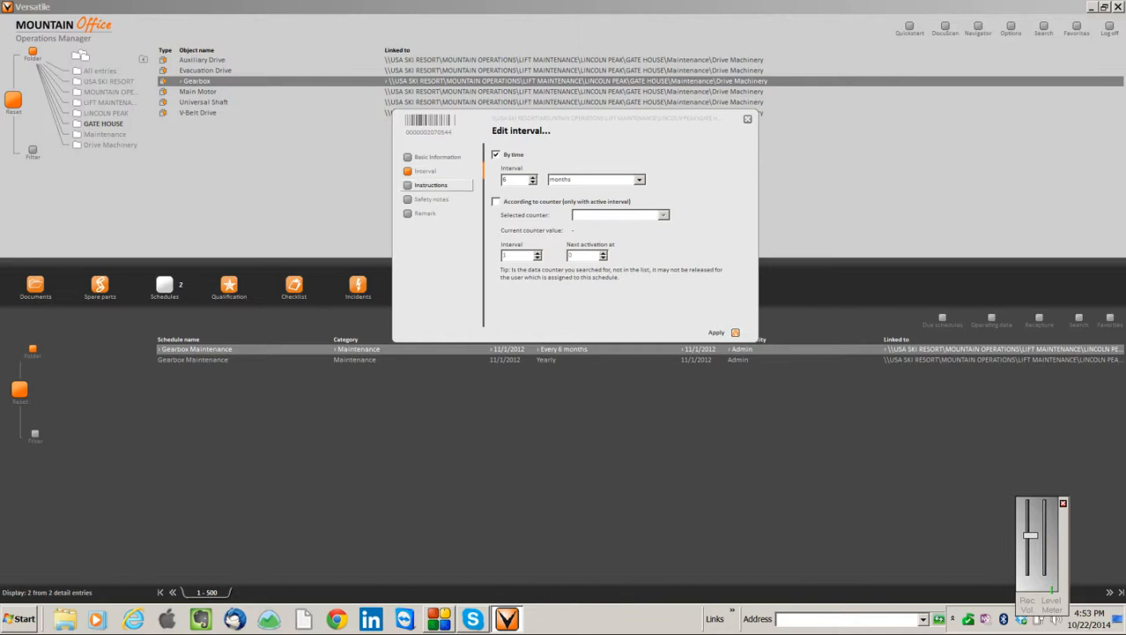
pyautogui.click(431, 184)
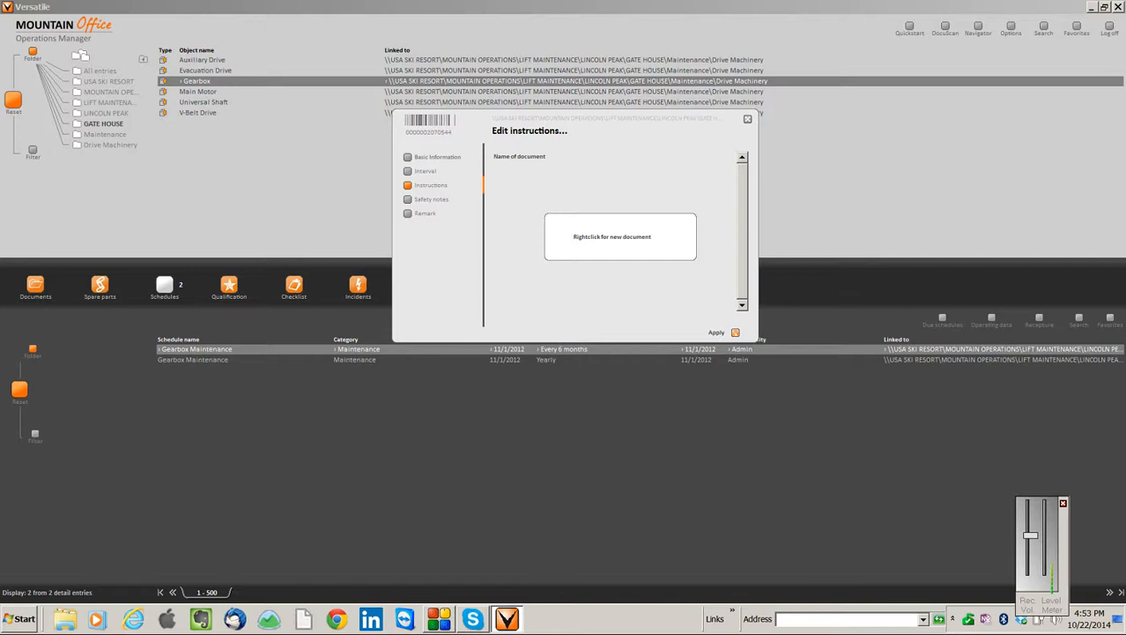
pyautogui.click(431, 199)
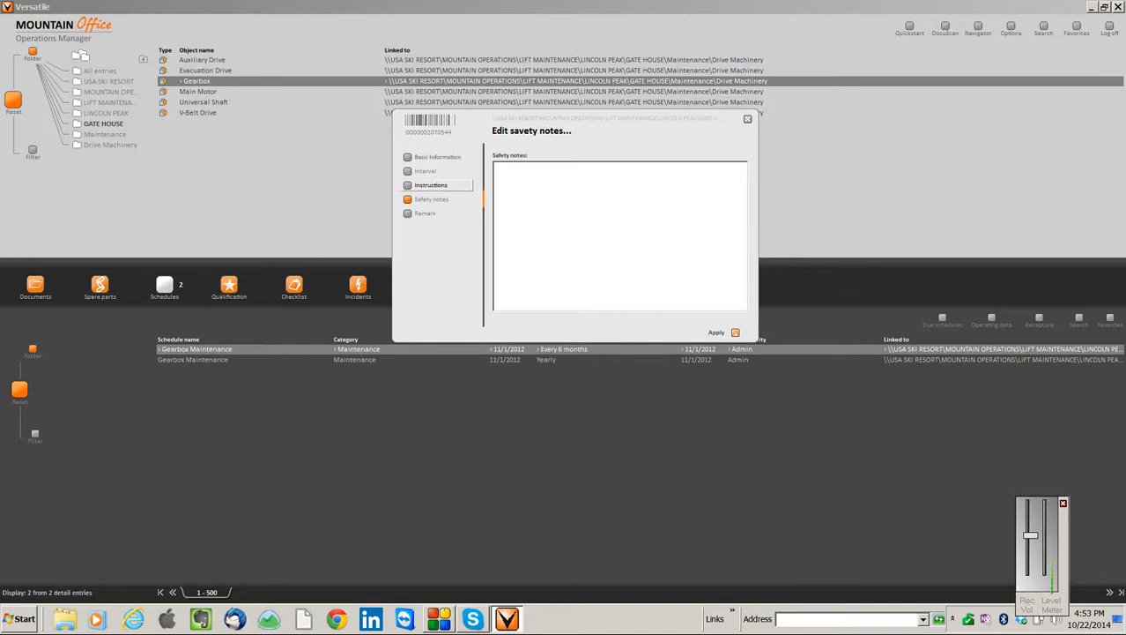
pyautogui.click(425, 214)
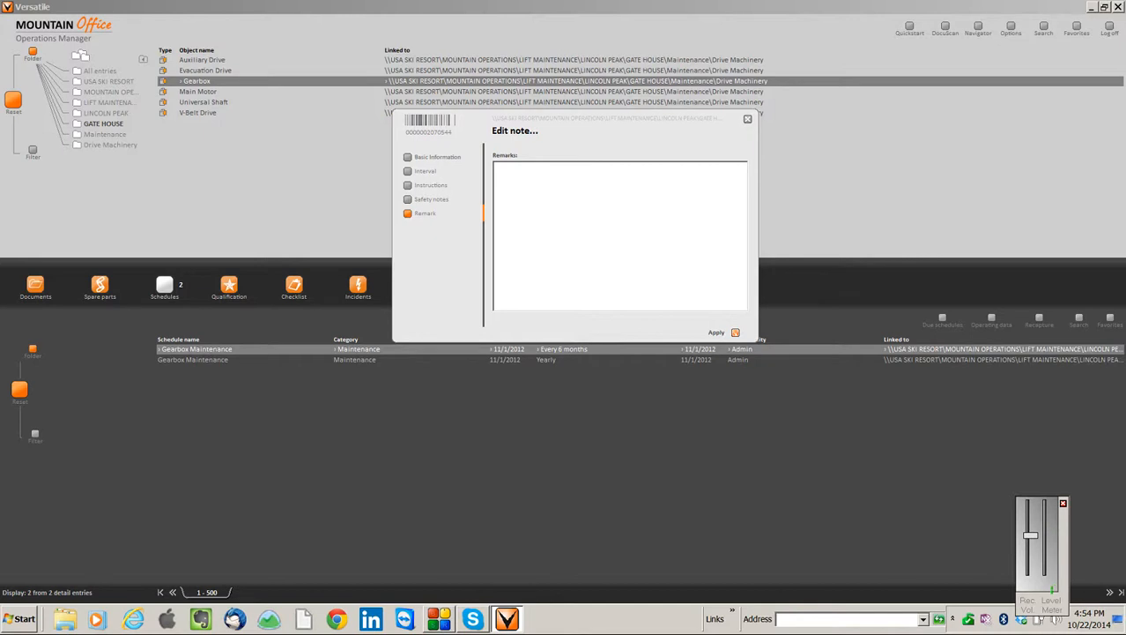
pyautogui.press('Escape')
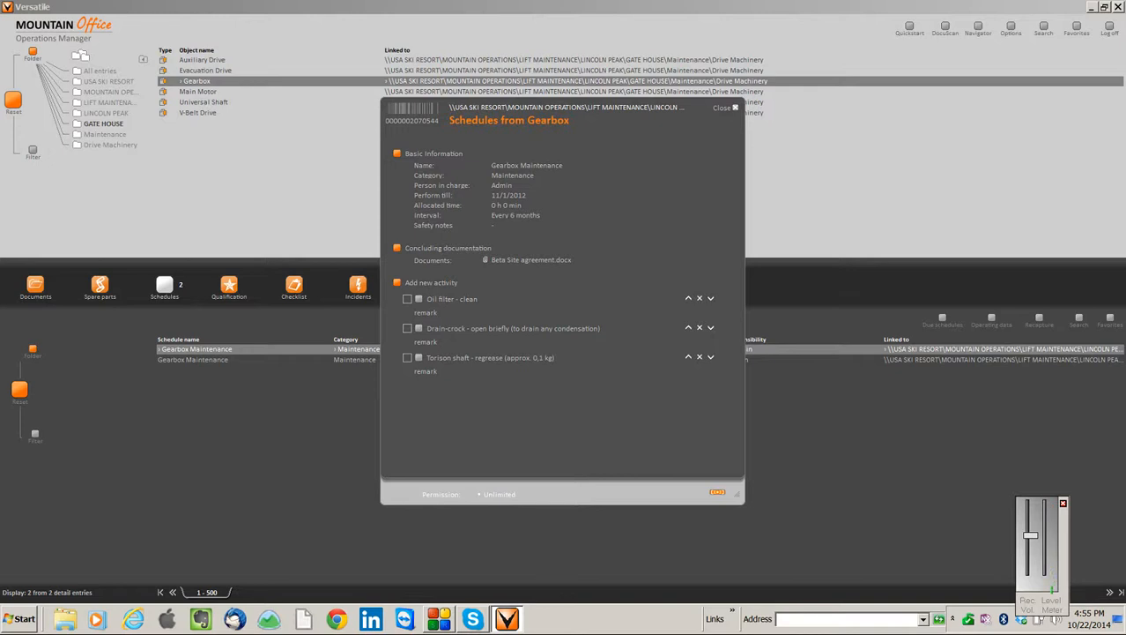
# Review the print preview of the Gearbox Maintenance schedule, including the handwritten remarks section, and close the preview
pyautogui.rightClick(635, 199)
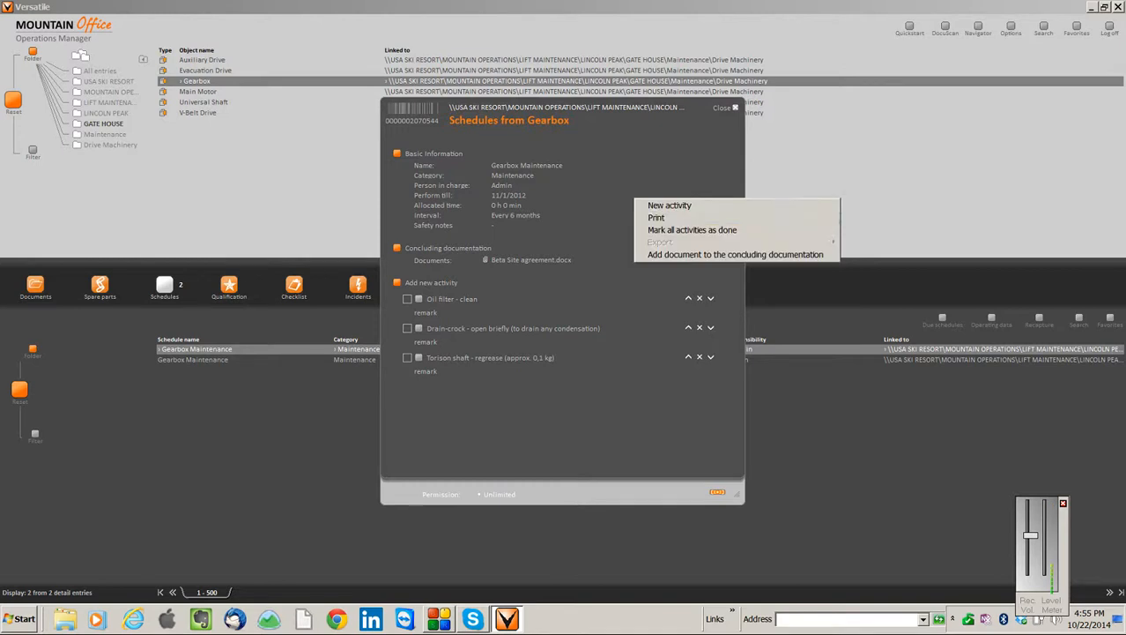
pyautogui.press('Up')
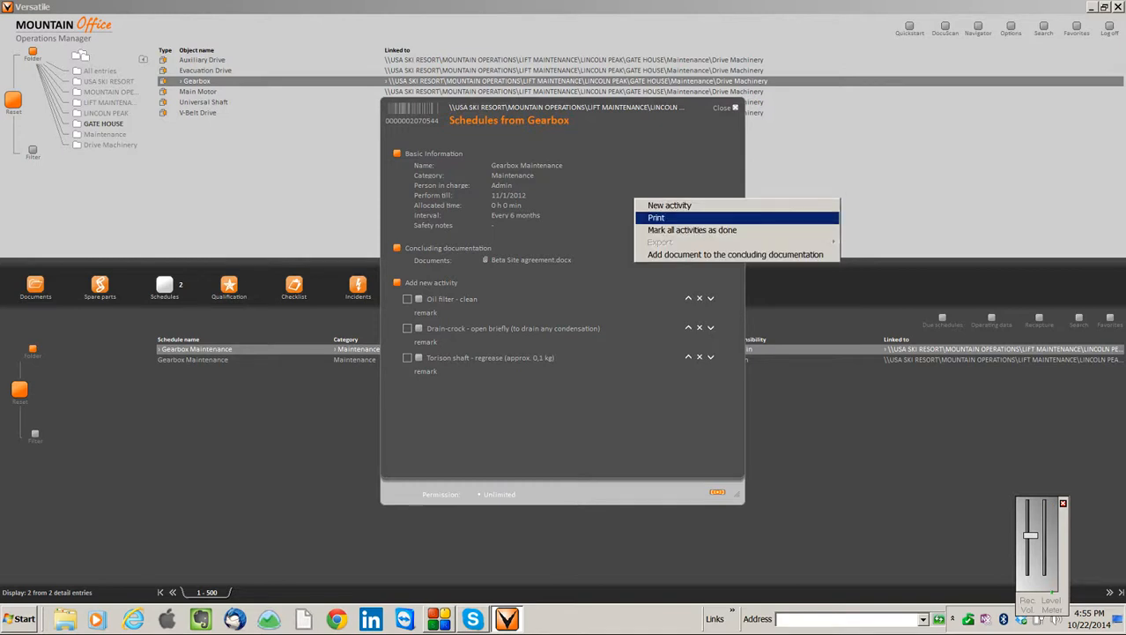
pyautogui.click(797, 360)
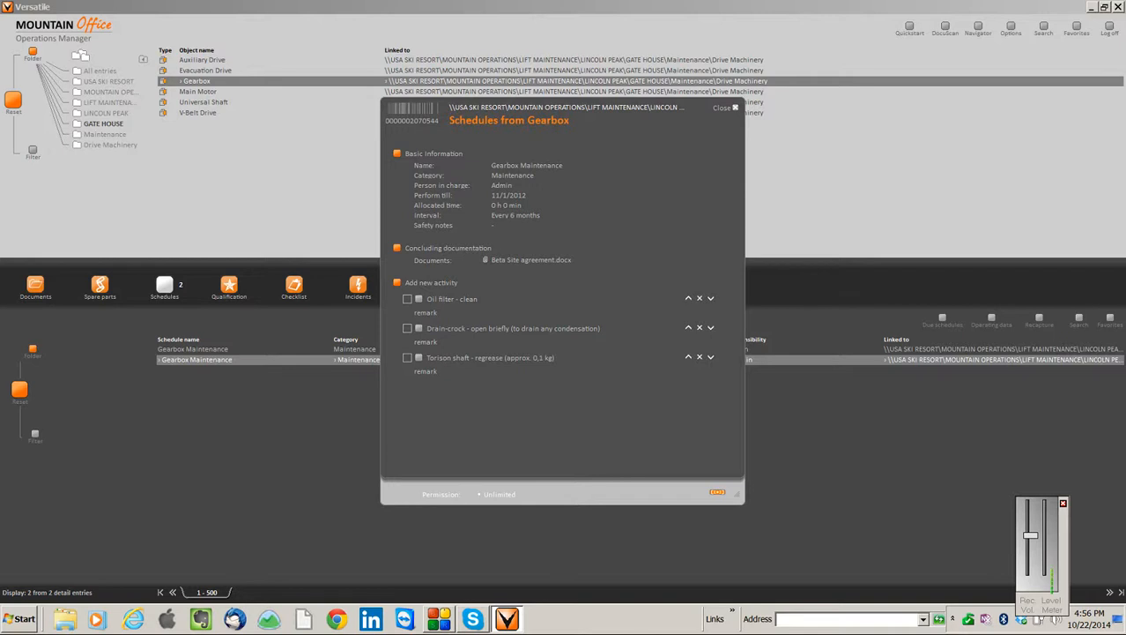
pyautogui.hotkey('ctrl', 'p')
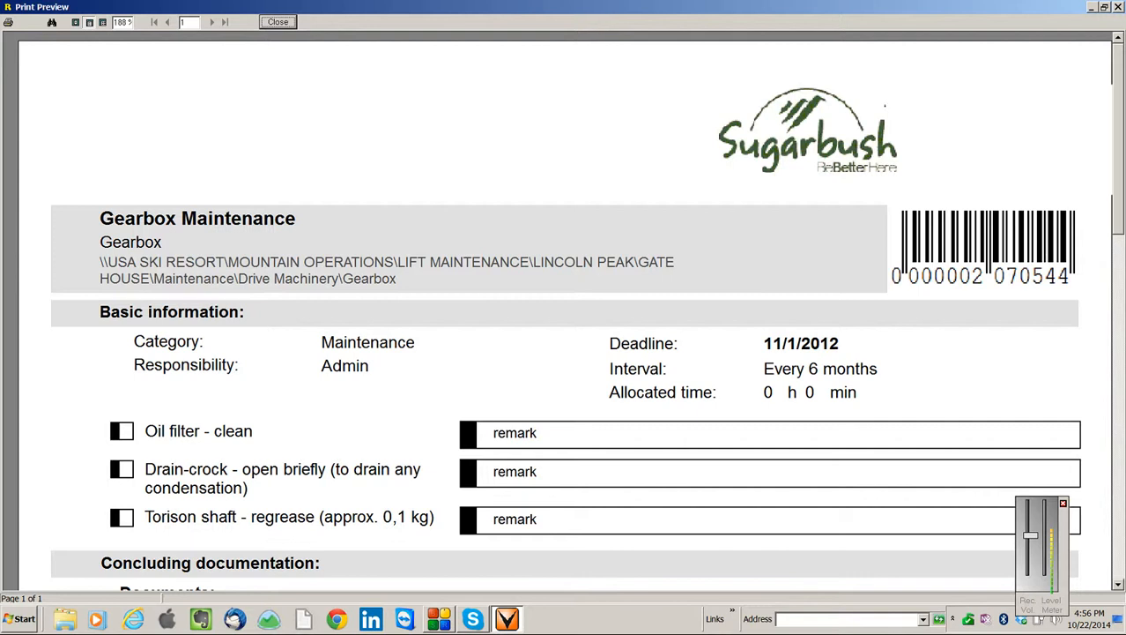
pyautogui.scroll(-5, 571, 311)
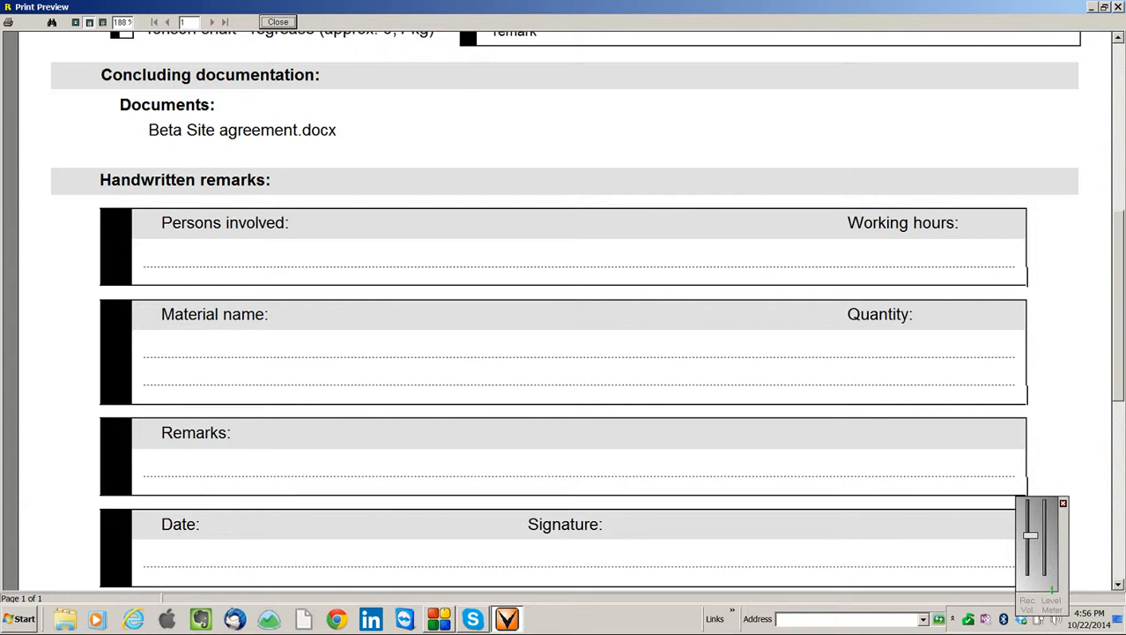
pyautogui.scroll(3, 564, 304)
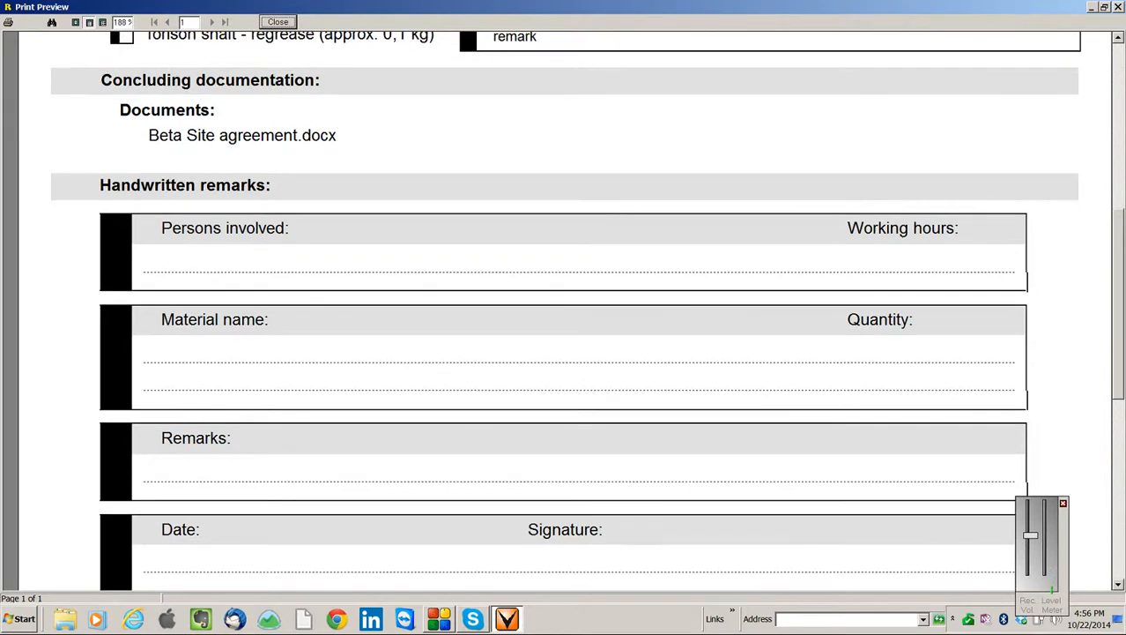
pyautogui.scroll(8, 564, 309)
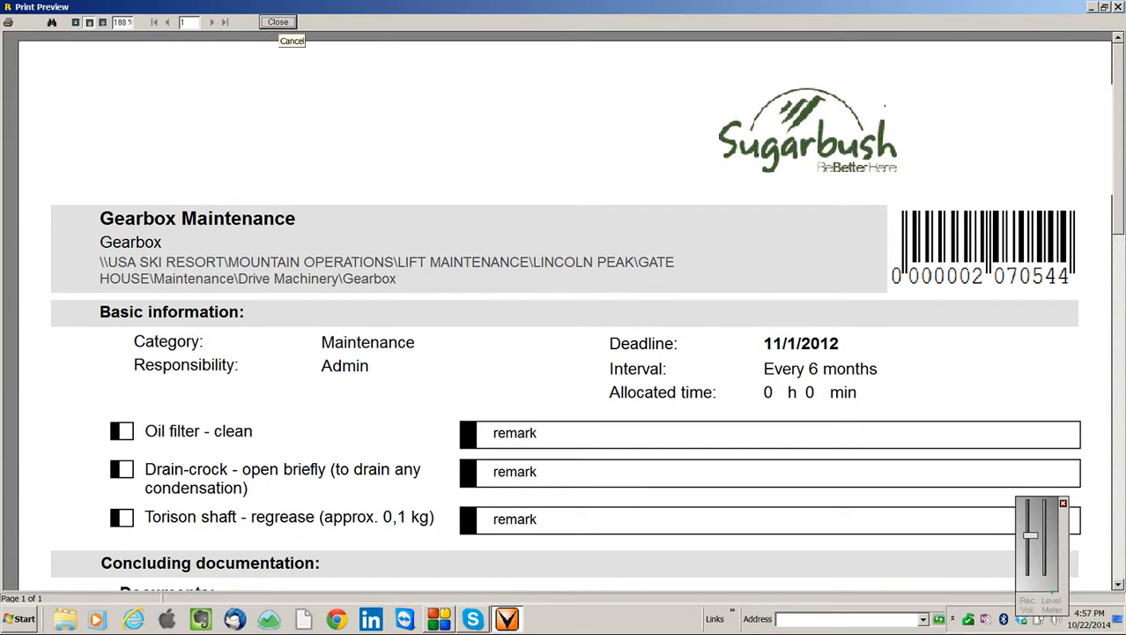
pyautogui.click(278, 22)
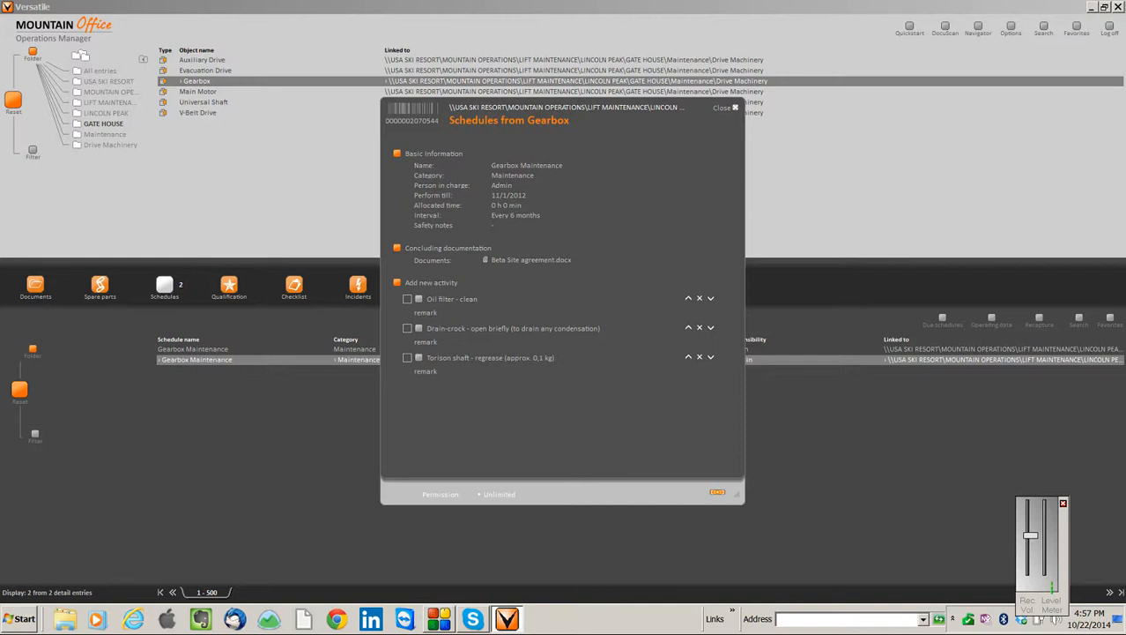
# Close the Gearbox schedule and go back up two levels to the GATE HOUSE folder's Maintenance entry
pyautogui.click(407, 299)
pyautogui.click(723, 107)
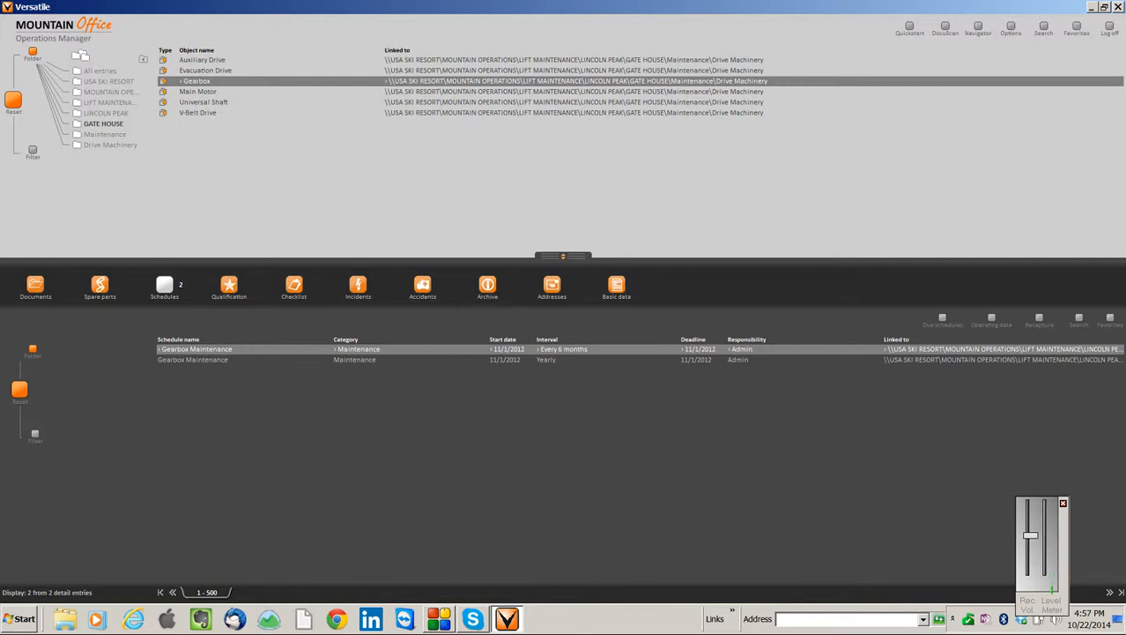
pyautogui.click(143, 59)
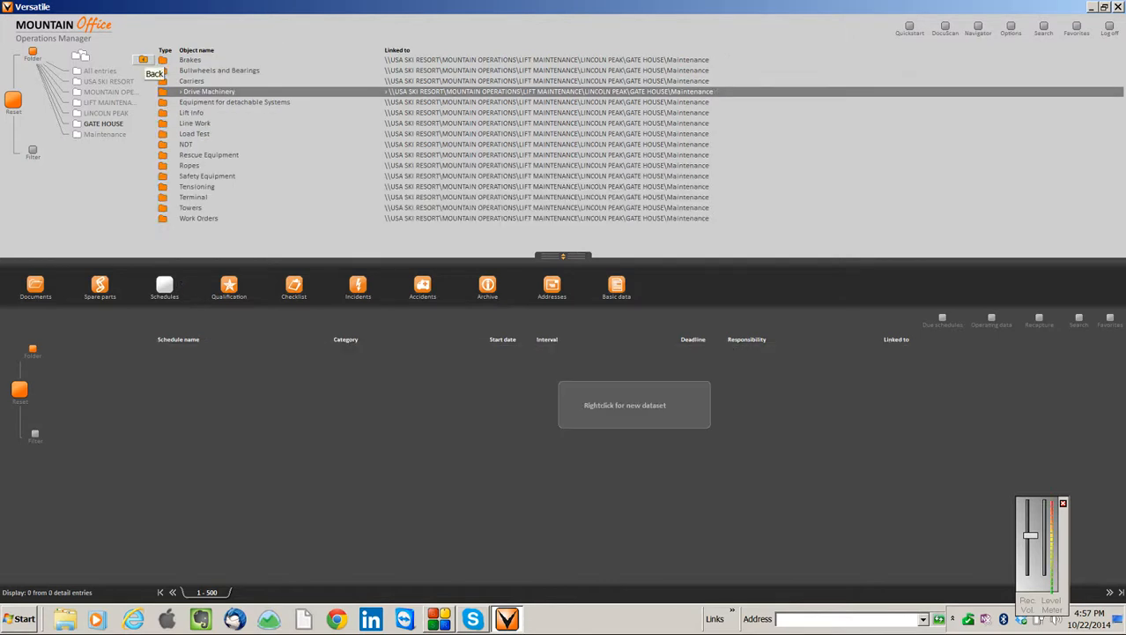
pyautogui.click(143, 59)
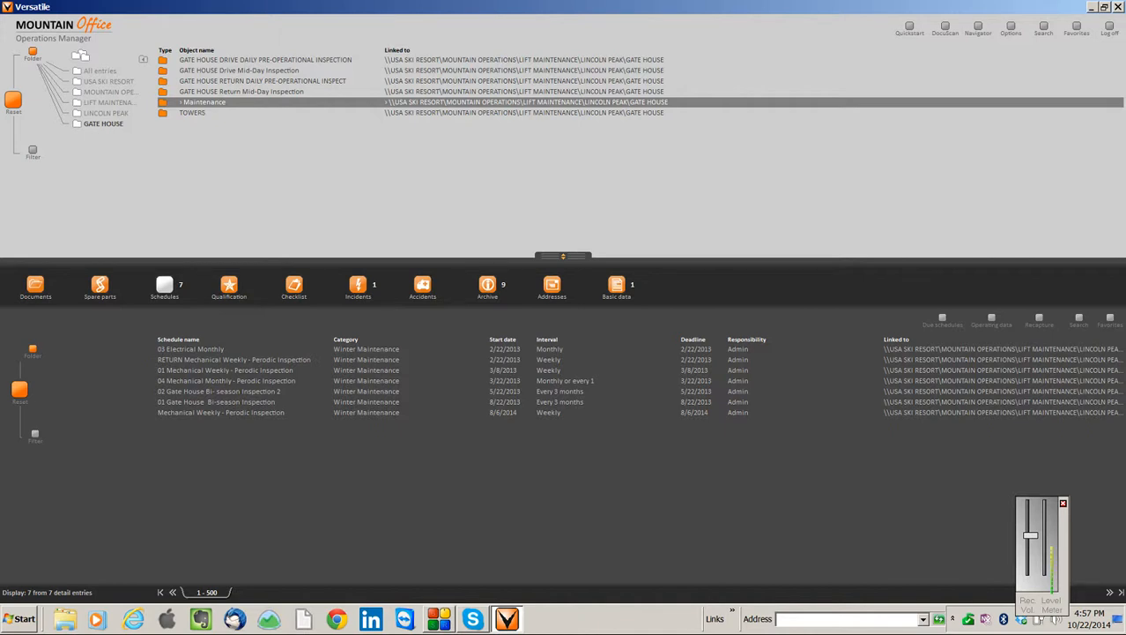
# Open the 04 Mechanical Monthly - Perodic Inspection schedule and examine its activities and measurement fields in the print preview
pyautogui.doubleClick(228, 381)
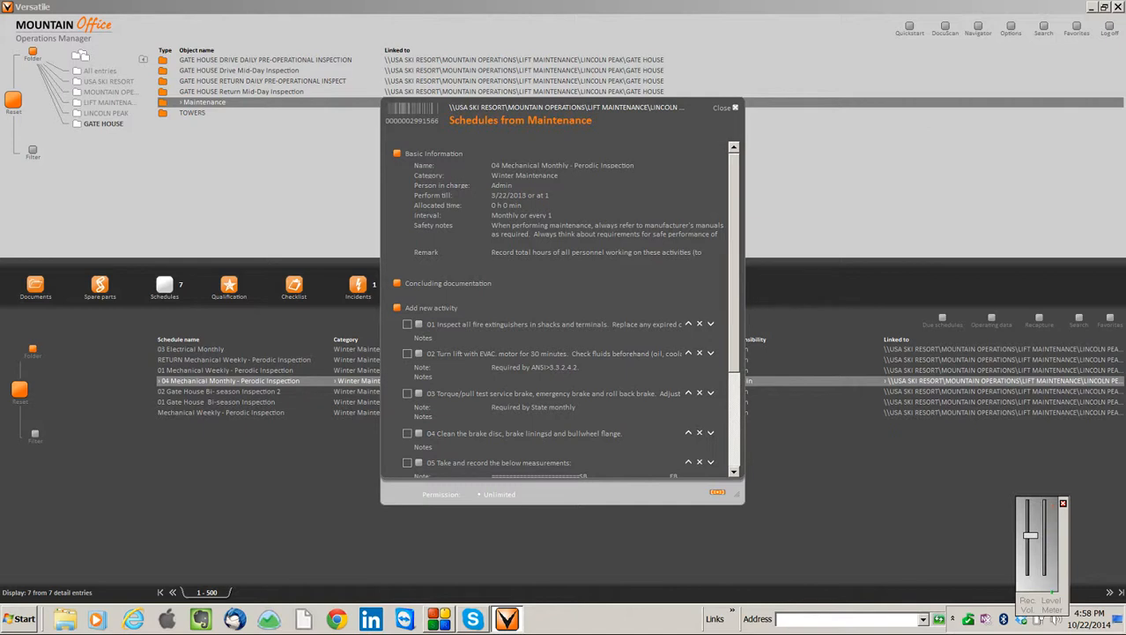
pyautogui.rightClick(578, 188)
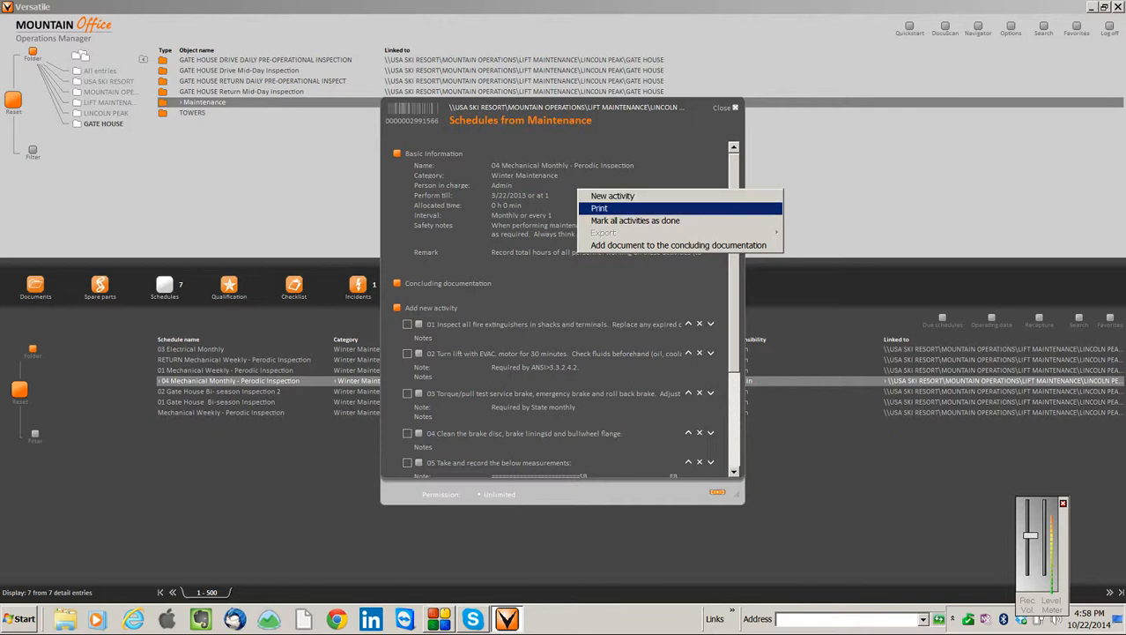
pyautogui.click(600, 209)
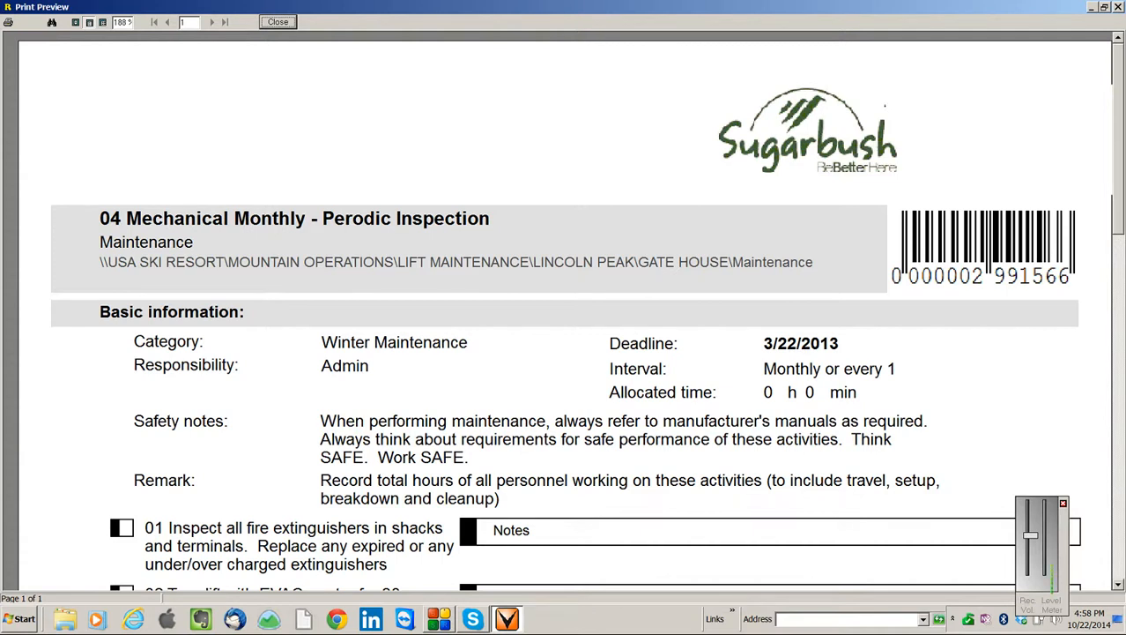
pyautogui.scroll(-3, 564, 308)
pyautogui.scroll(-1, 564, 308)
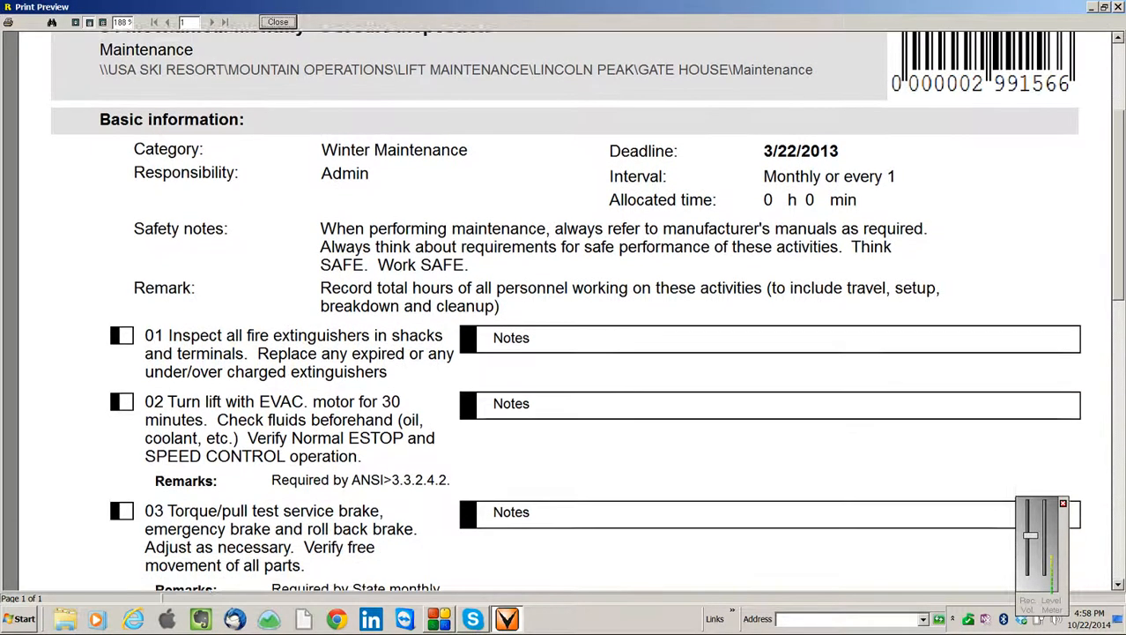
pyautogui.scroll(4, 564, 308)
pyautogui.scroll(-3, 564, 309)
pyautogui.scroll(3, 564, 309)
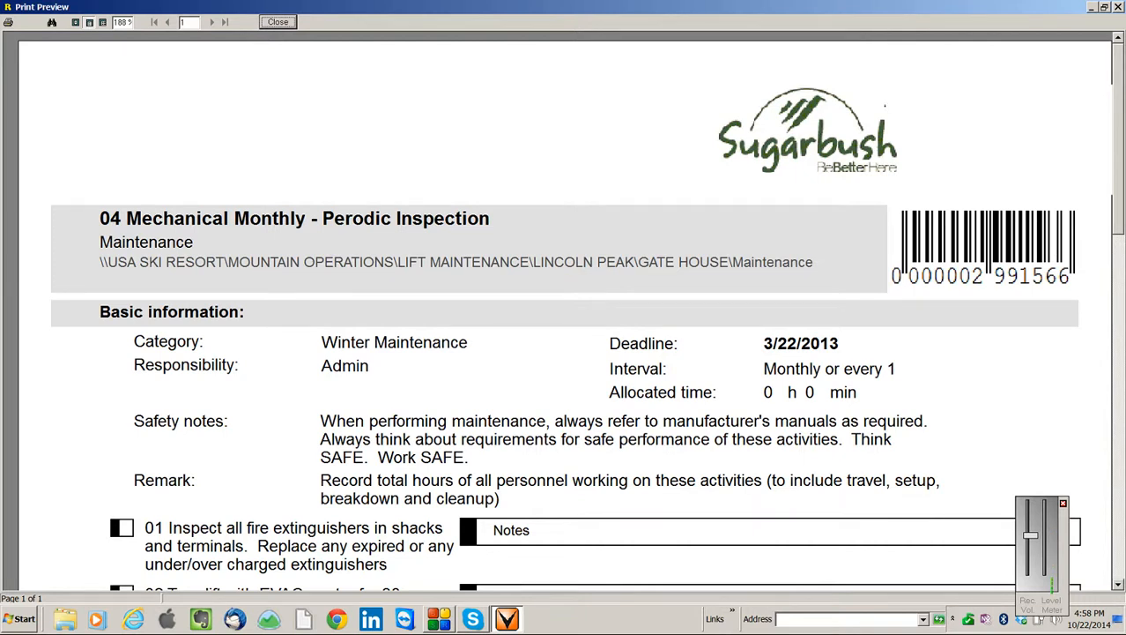
pyautogui.scroll(-7, 564, 313)
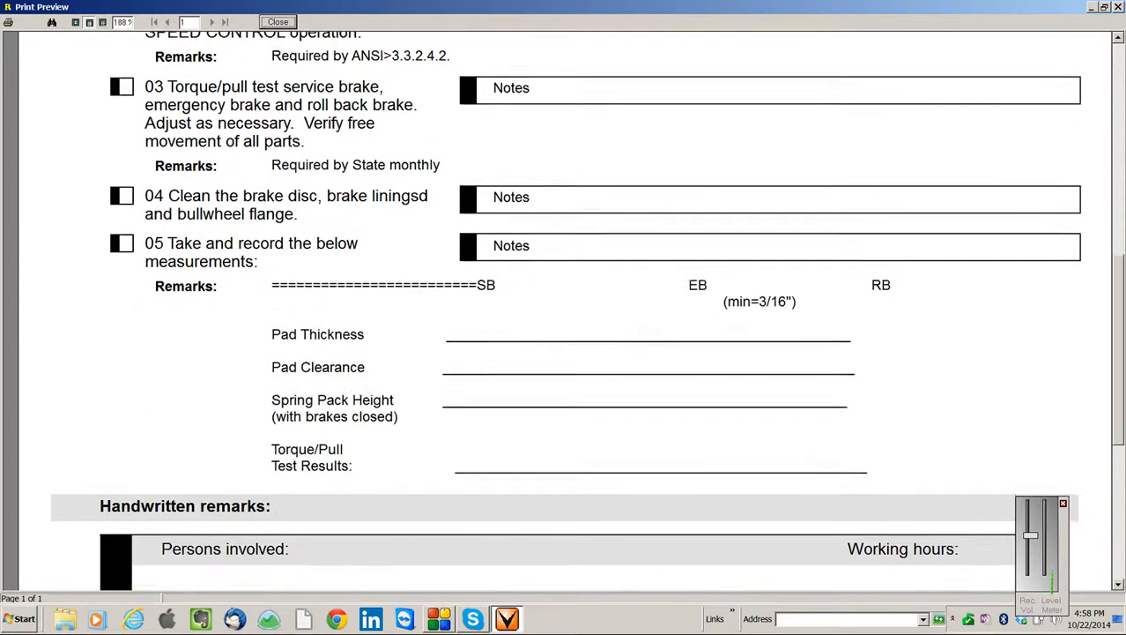
# Review the inspection's basic information, safety notes, activities 01 to 05 and measurement fields in the print preview, and close it
pyautogui.scroll(7, 564, 313)
pyautogui.scroll(-6, 564, 313)
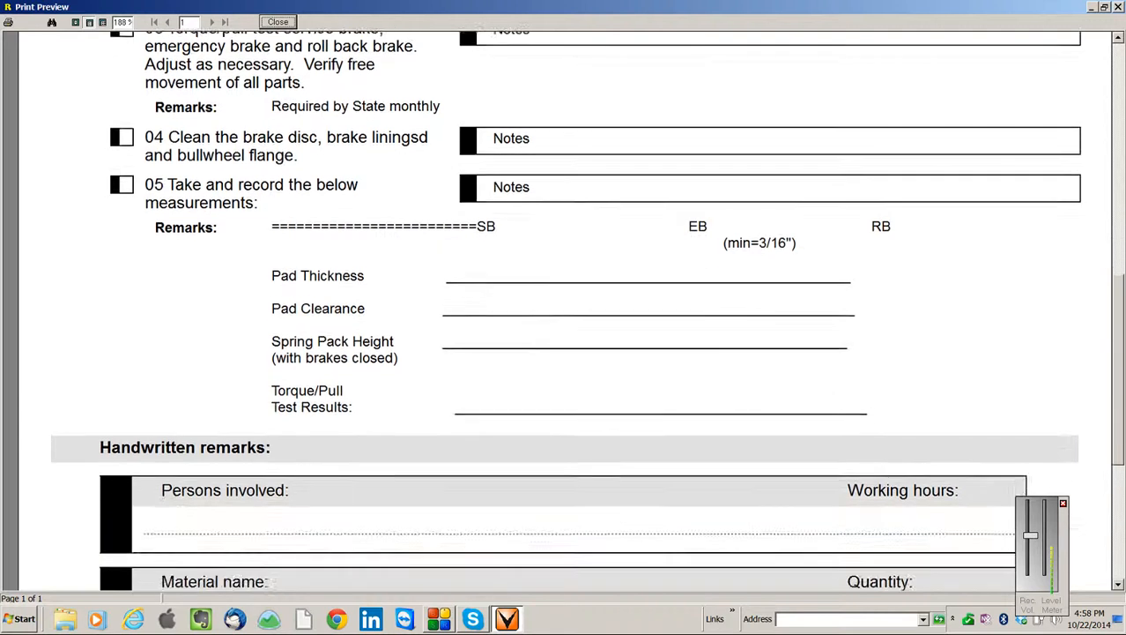
pyautogui.scroll(2, 564, 313)
pyautogui.scroll(5, 564, 313)
pyautogui.scroll(-6, 564, 313)
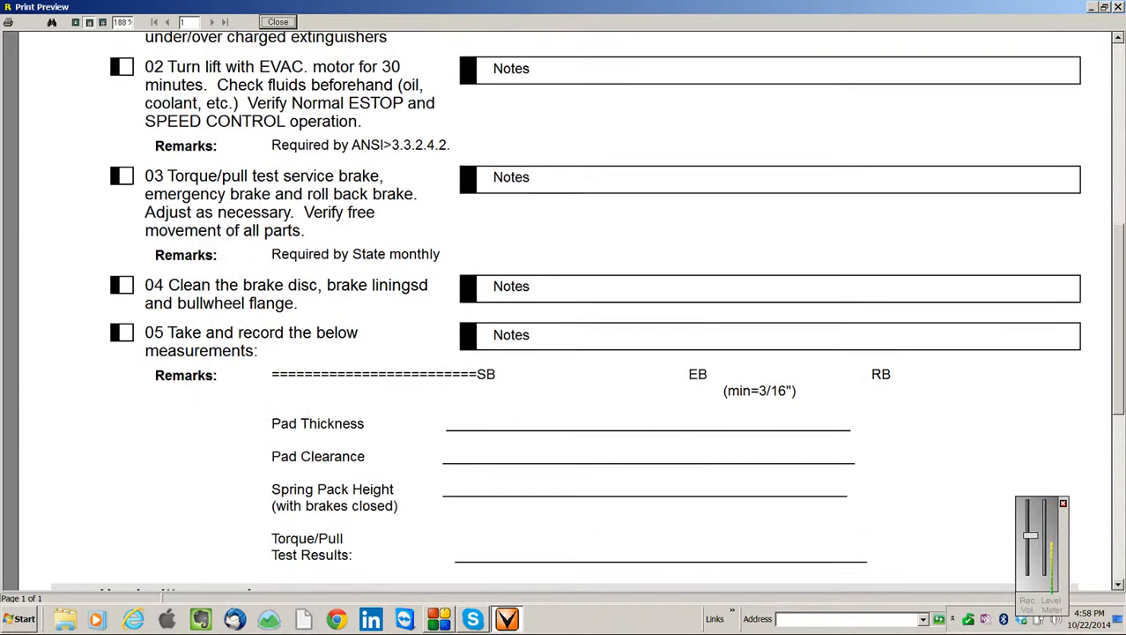
pyautogui.scroll(1, 565, 313)
pyautogui.scroll(5, 565, 313)
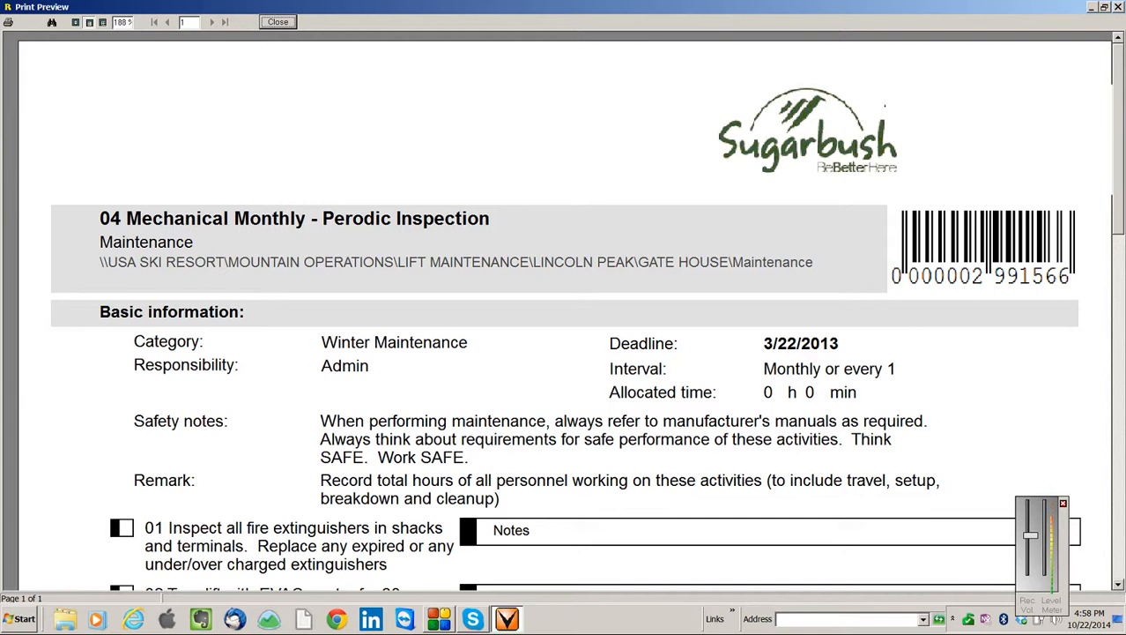
pyautogui.scroll(-5, 564, 313)
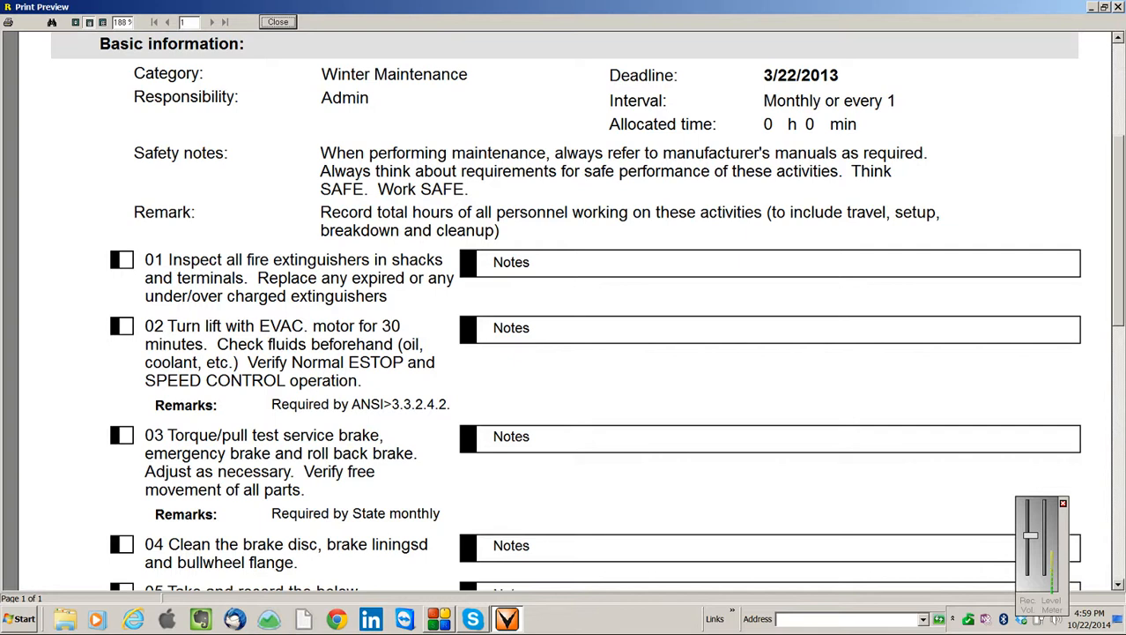
pyautogui.scroll(-6, 588, 312)
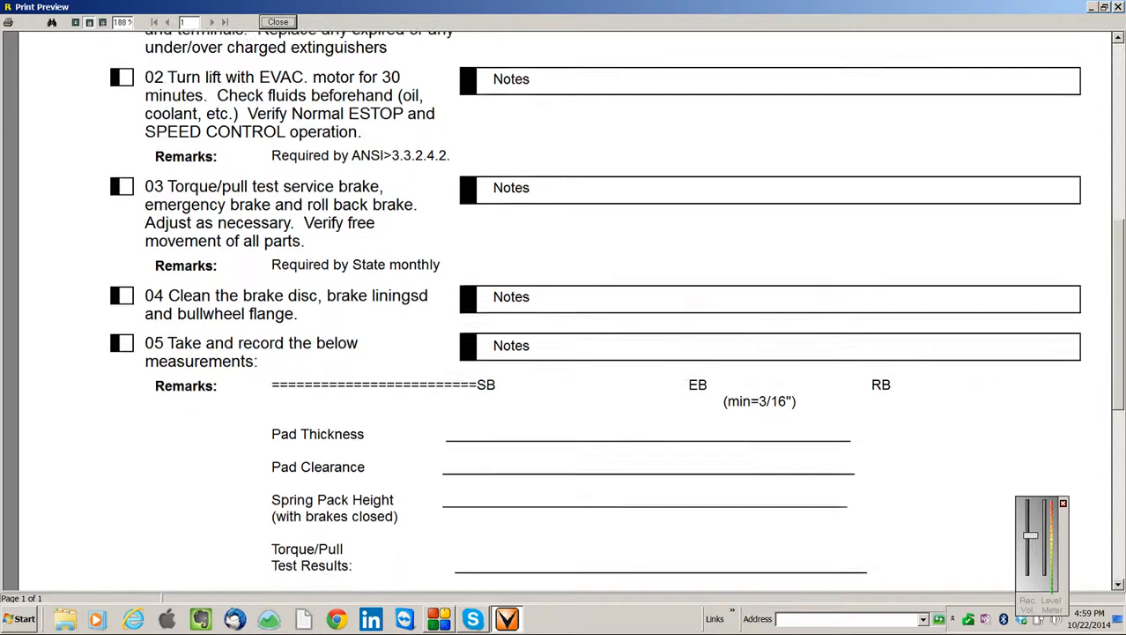
pyautogui.scroll(-3, 588, 309)
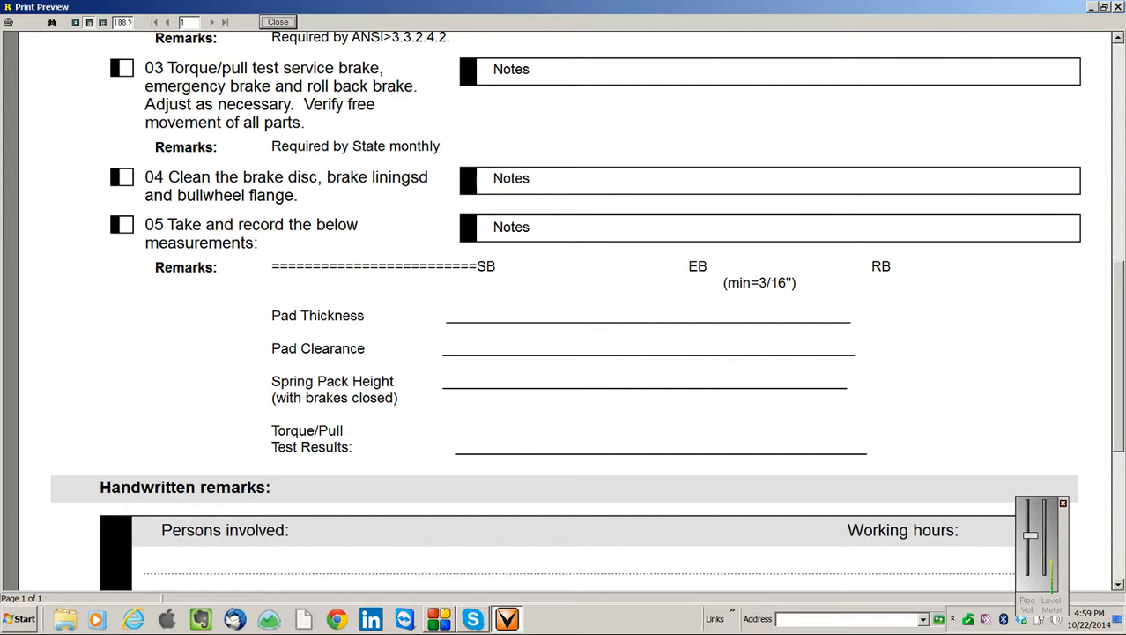
pyautogui.click(278, 22)
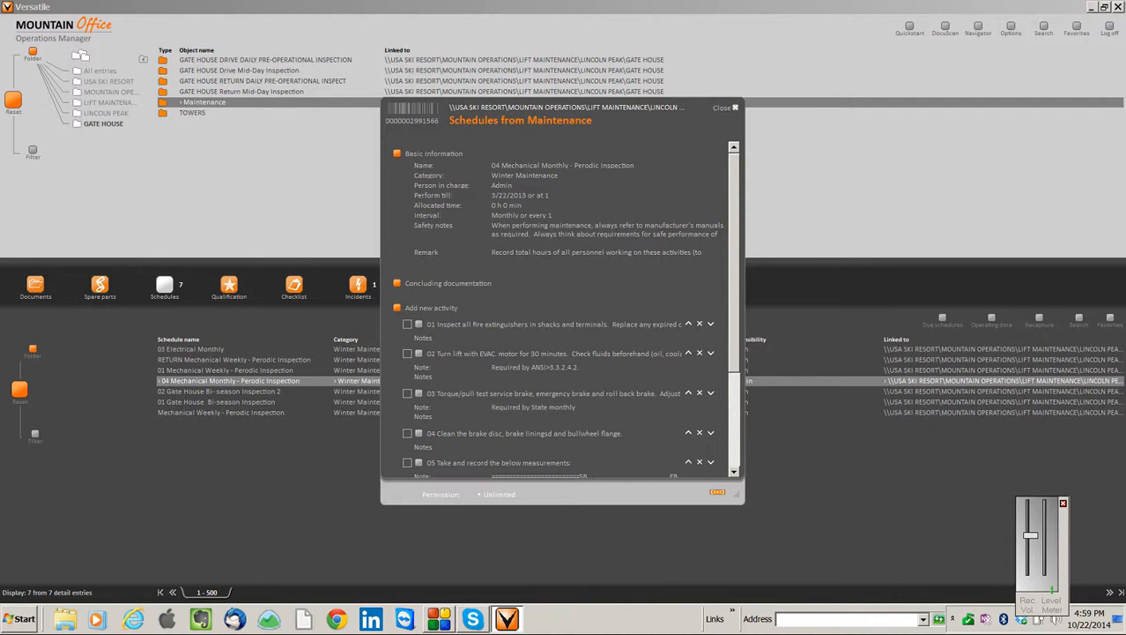
# Open the concluding documentation's value records and view the value designations available for activity 02, leaving its designation as Notes
pyautogui.click(448, 283)
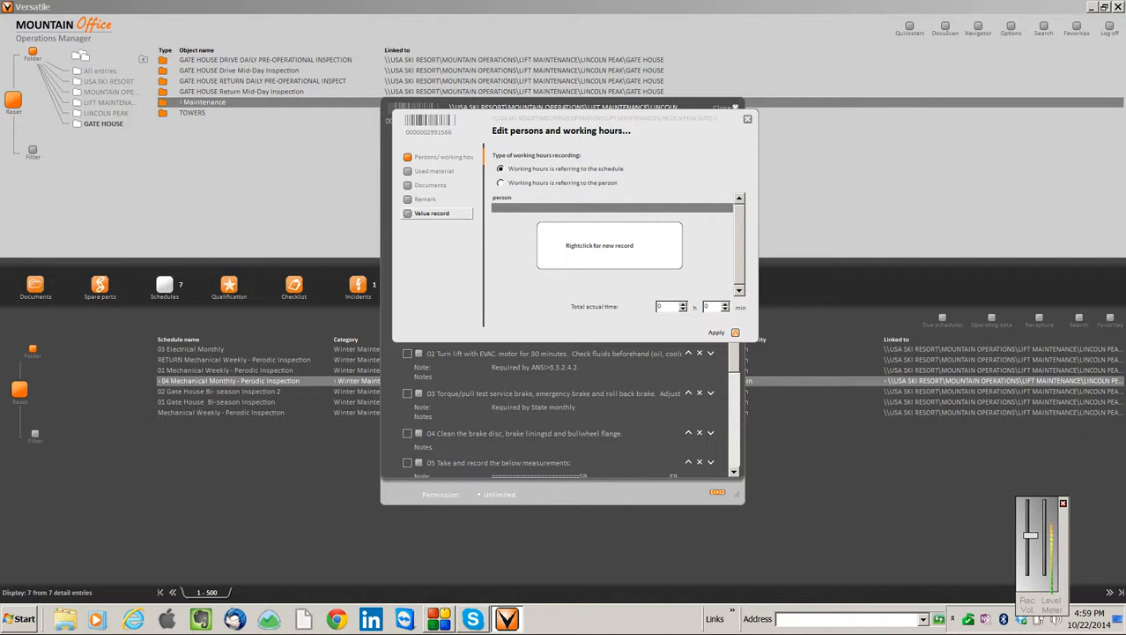
pyautogui.click(432, 212)
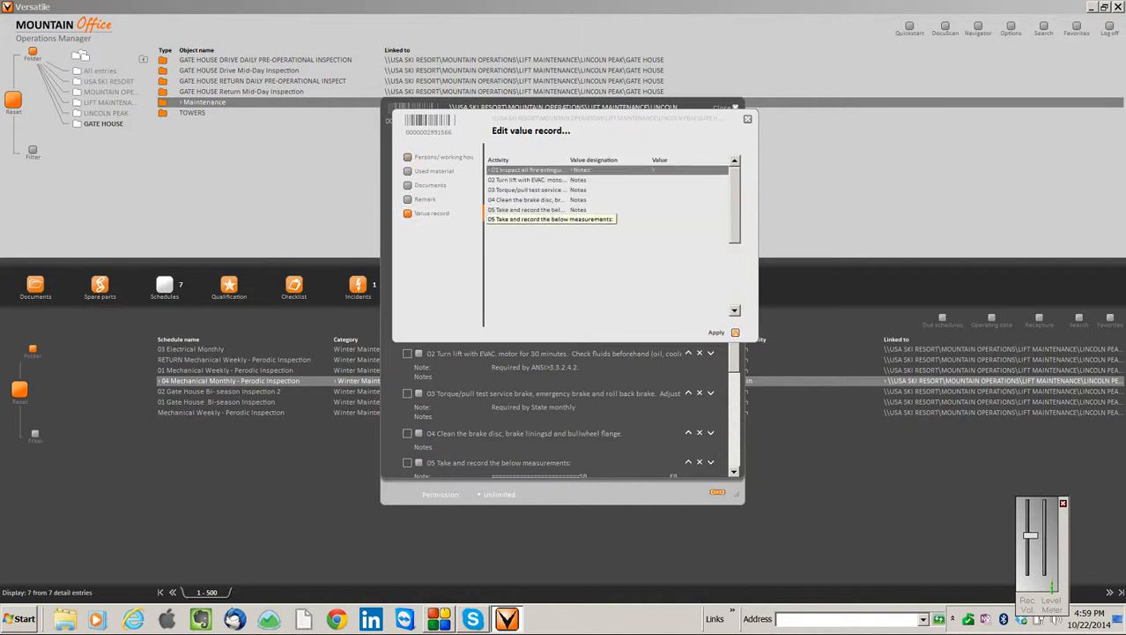
pyautogui.click(527, 180)
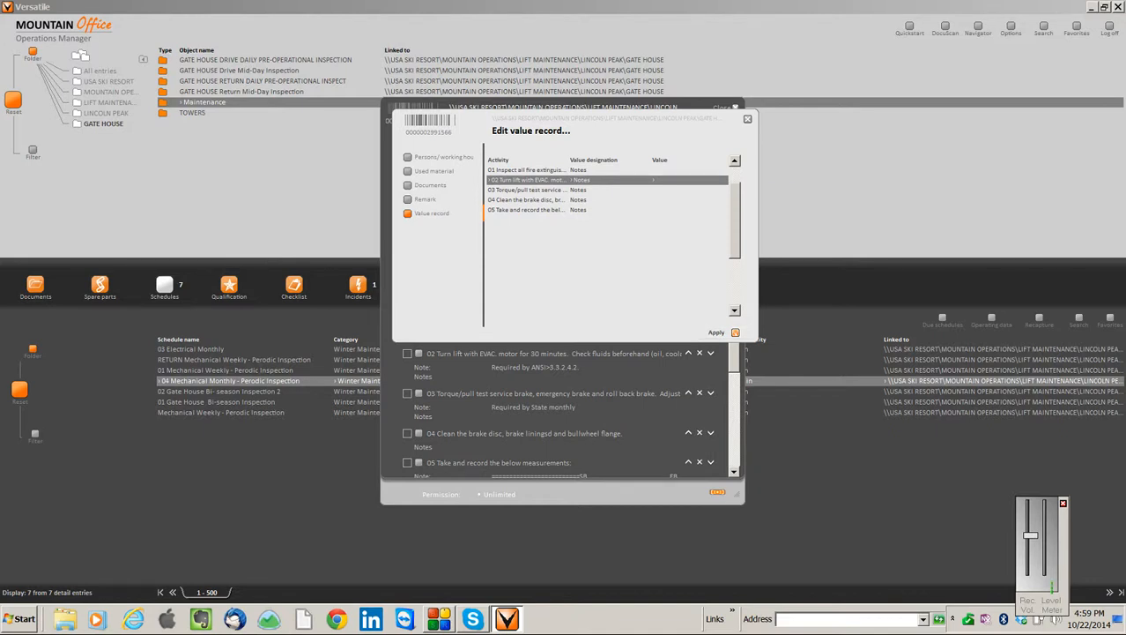
pyautogui.click(546, 285)
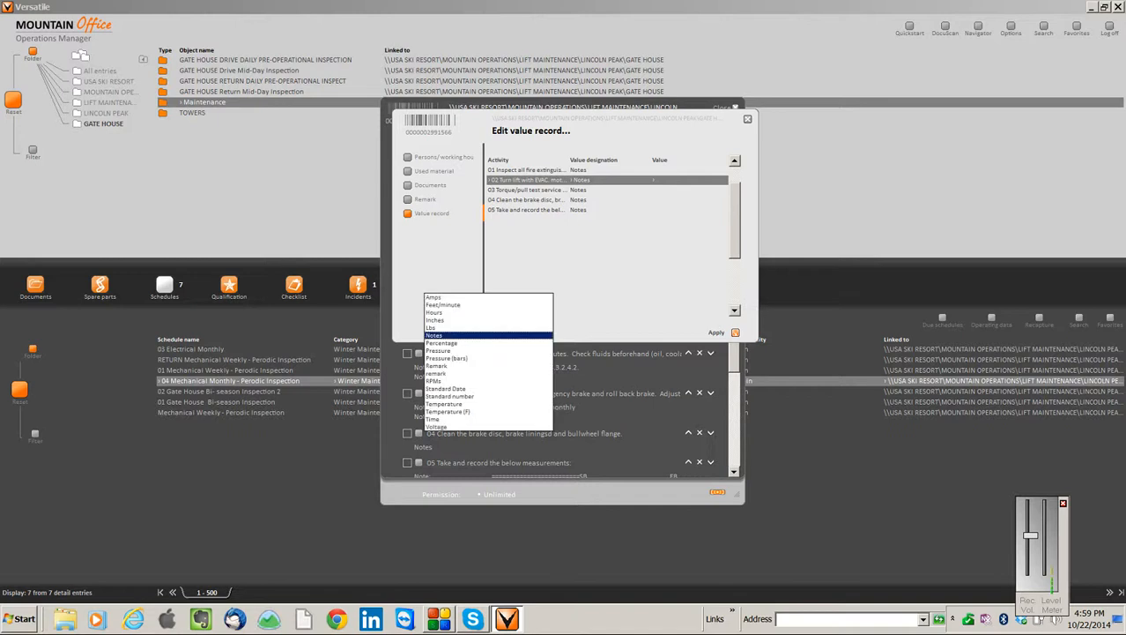
pyautogui.press('Down')
pyautogui.press('Down')
pyautogui.press('Down')
pyautogui.press('Down')
pyautogui.press('Down')
pyautogui.press('Down')
pyautogui.press('Down')
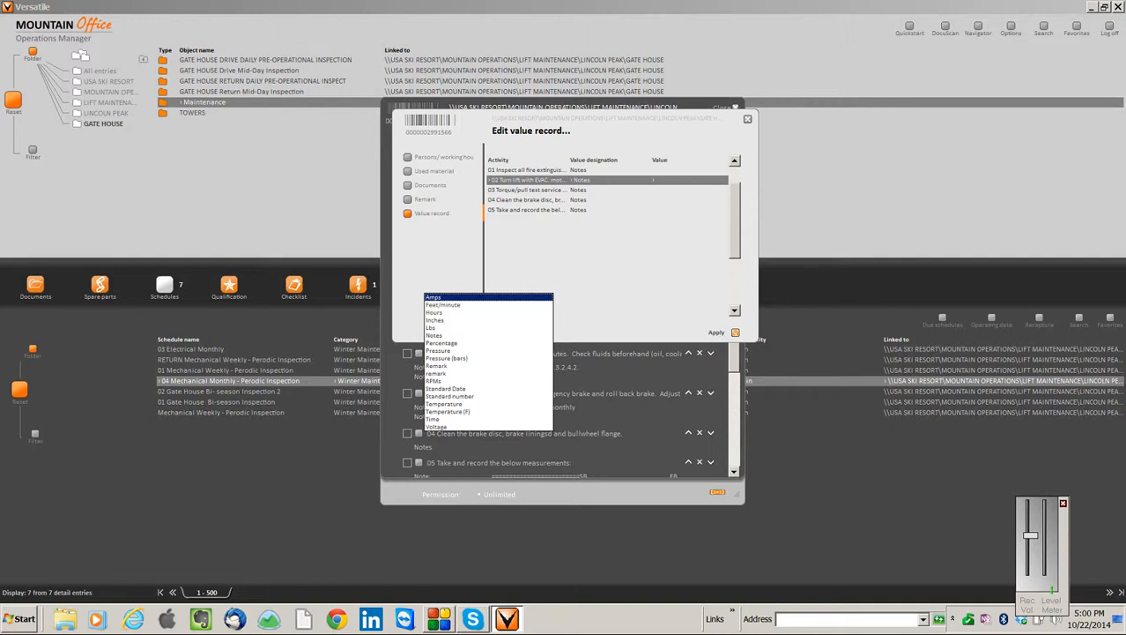
pyautogui.press('Escape')
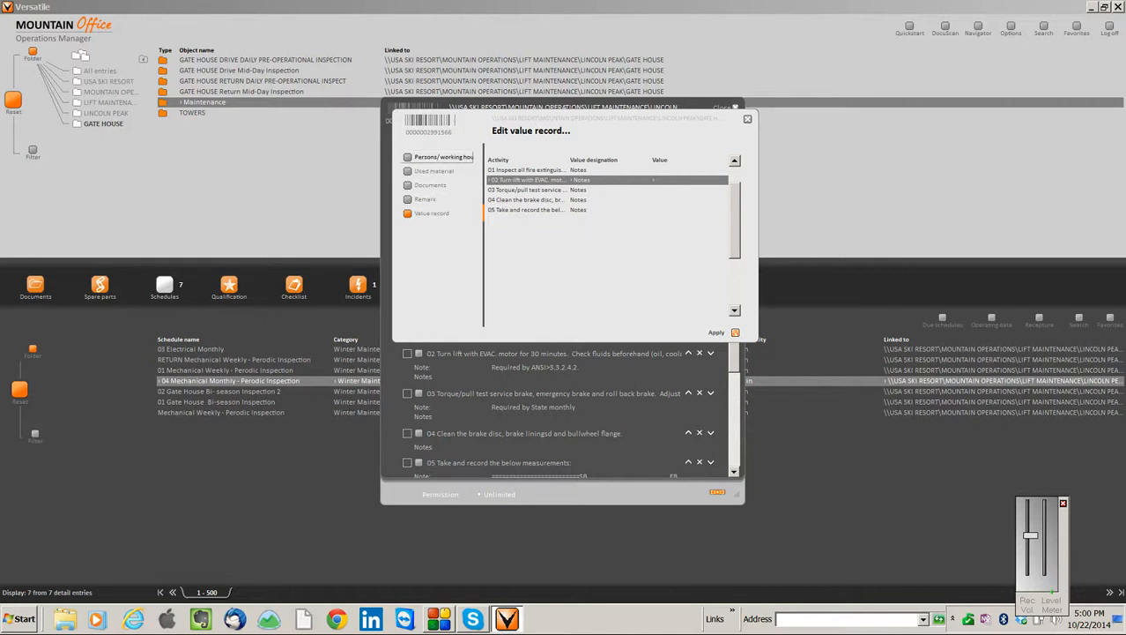
# Review the concluding documentation's working hours, used material, documents and remark sections, and close the schedule without applying anything
pyautogui.click(443, 156)
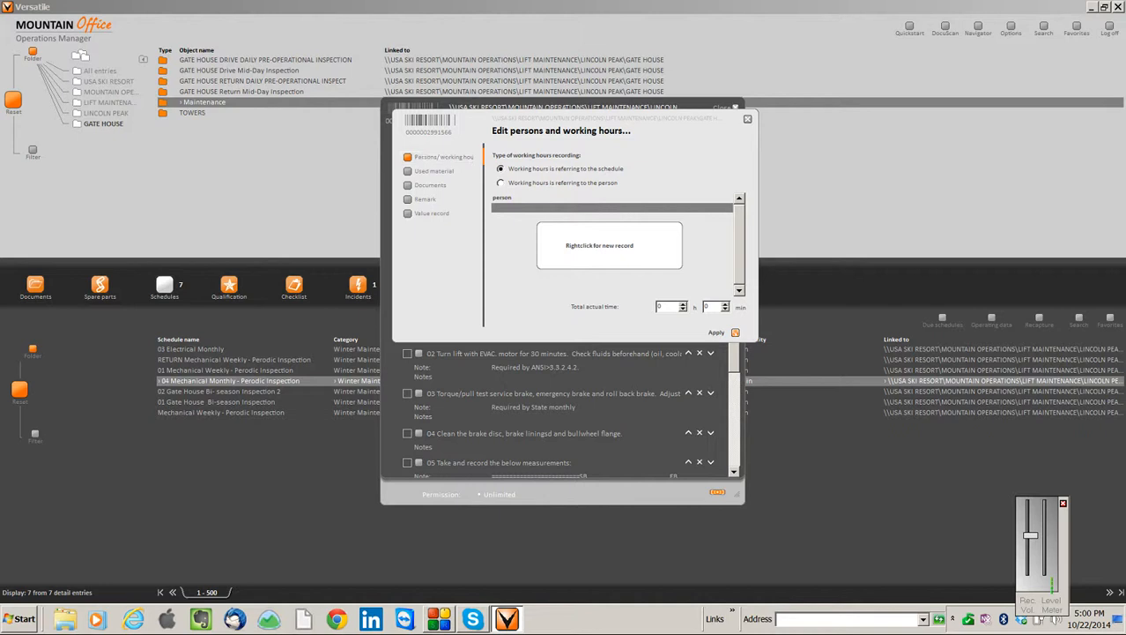
pyautogui.click(434, 171)
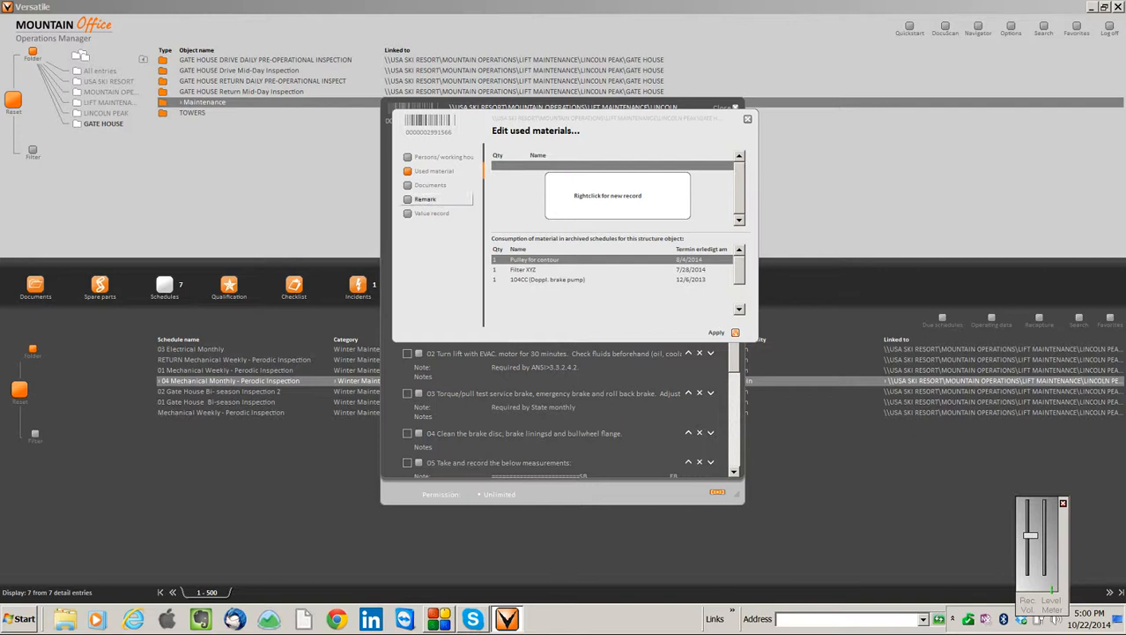
pyautogui.click(432, 185)
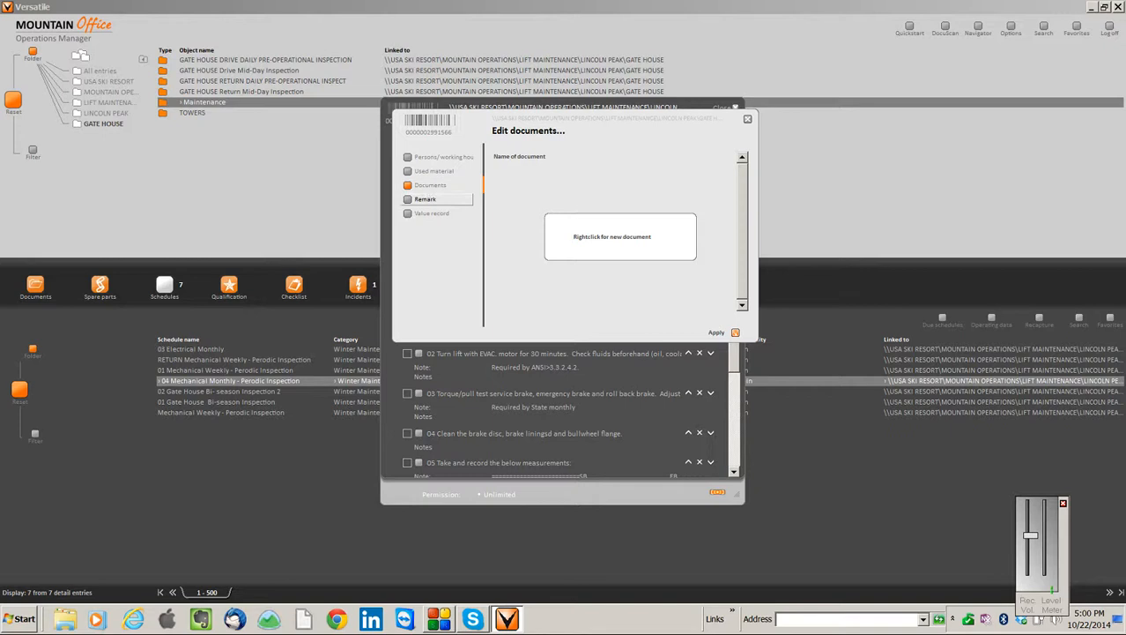
pyautogui.click(425, 199)
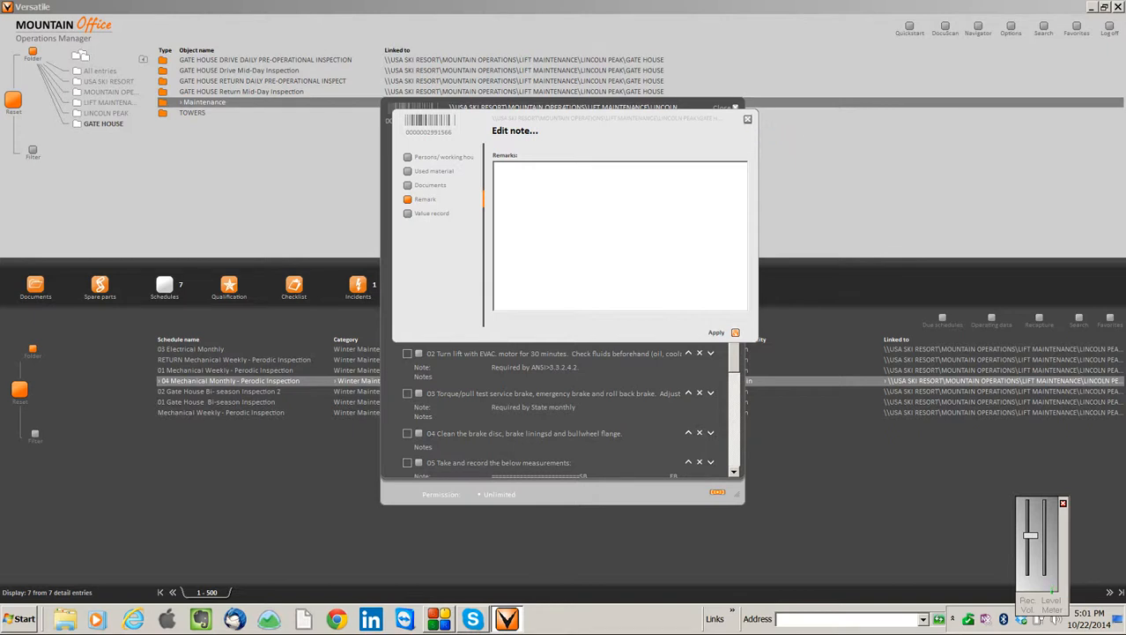
pyautogui.click(747, 118)
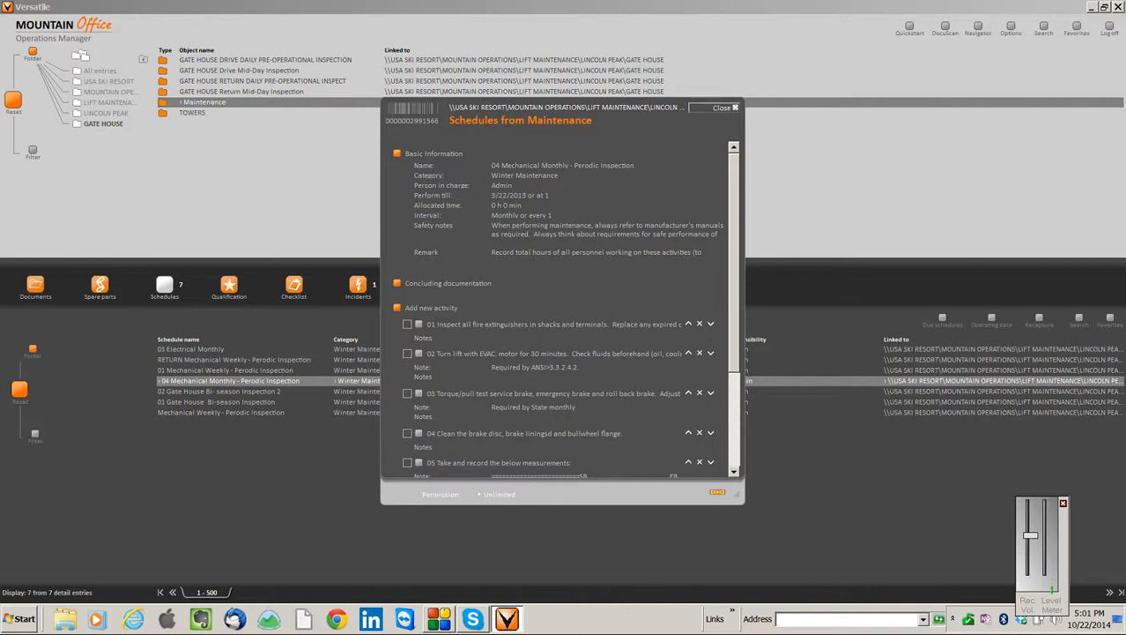
pyautogui.click(722, 107)
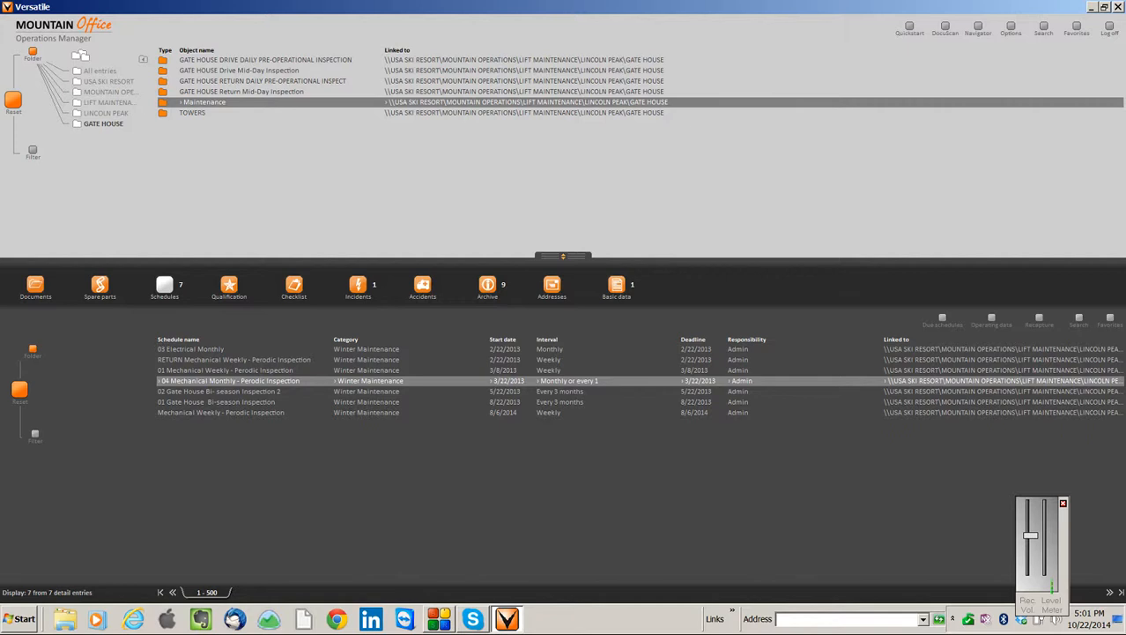
# Generate the line maintenance print preview for Tower 1 only from the GATE HOUSE TOWERS folder, with page breaks removed
pyautogui.click(195, 113)
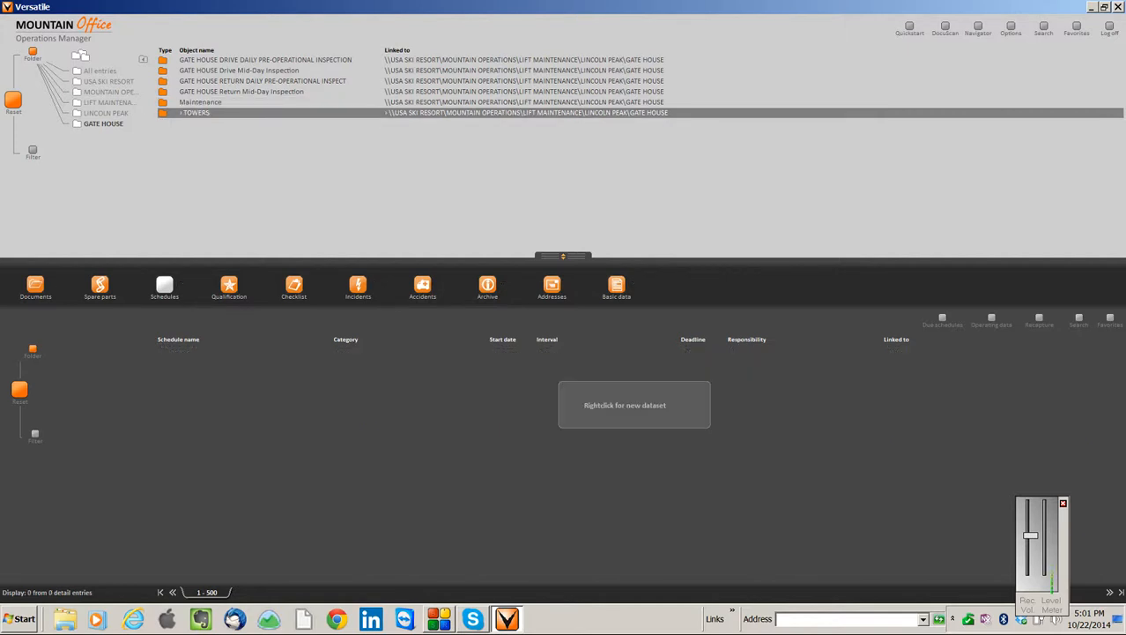
pyautogui.rightClick(165, 112)
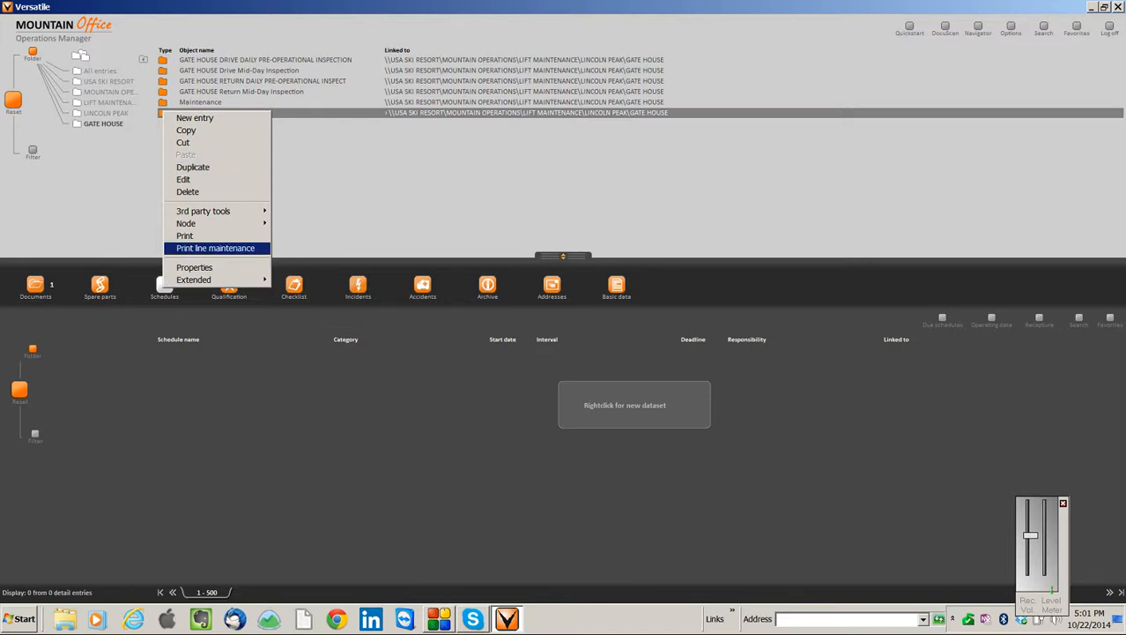
pyautogui.click(216, 248)
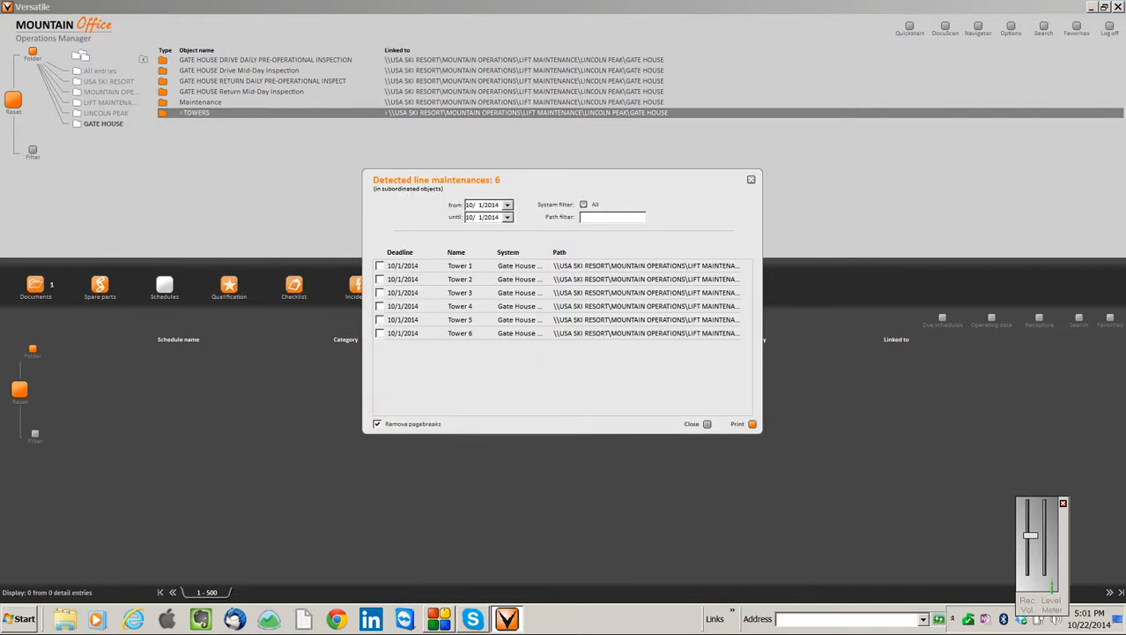
pyautogui.click(380, 266)
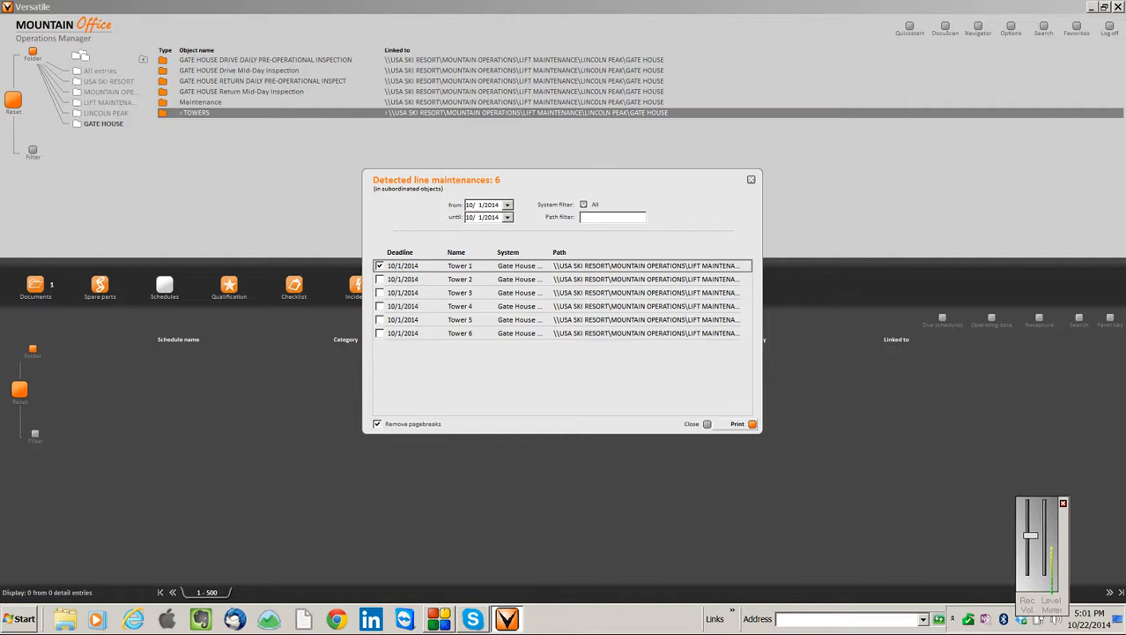
pyautogui.click(751, 423)
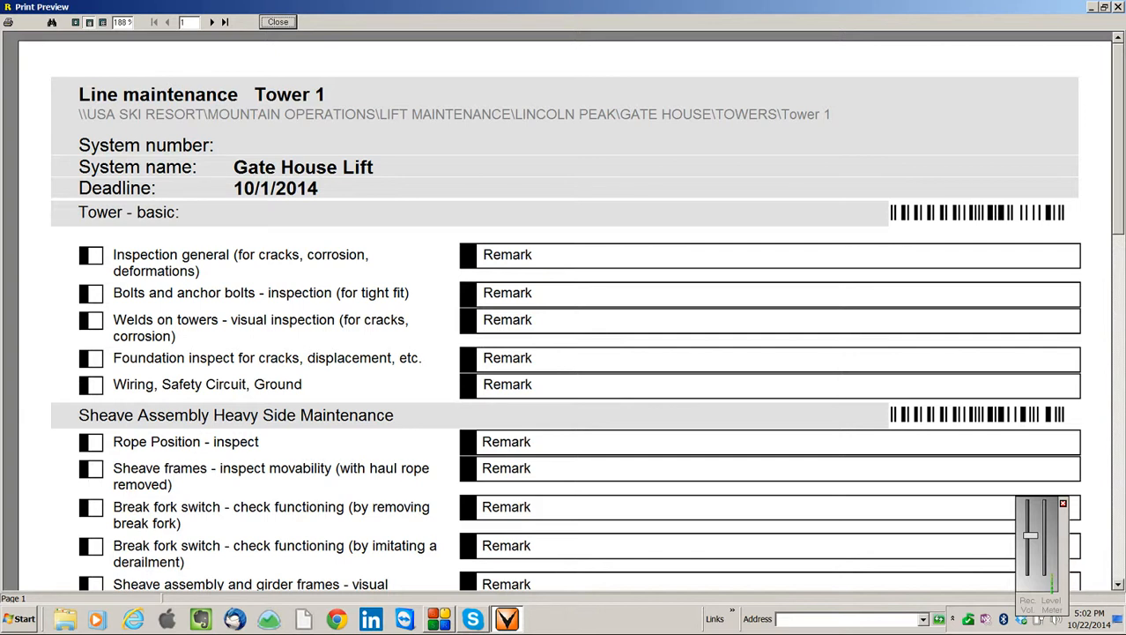
# Examine the Tower 1 inspection items, heavy side sheave table and signature area on page 1, and go to page 2
pyautogui.scroll(-5, 564, 309)
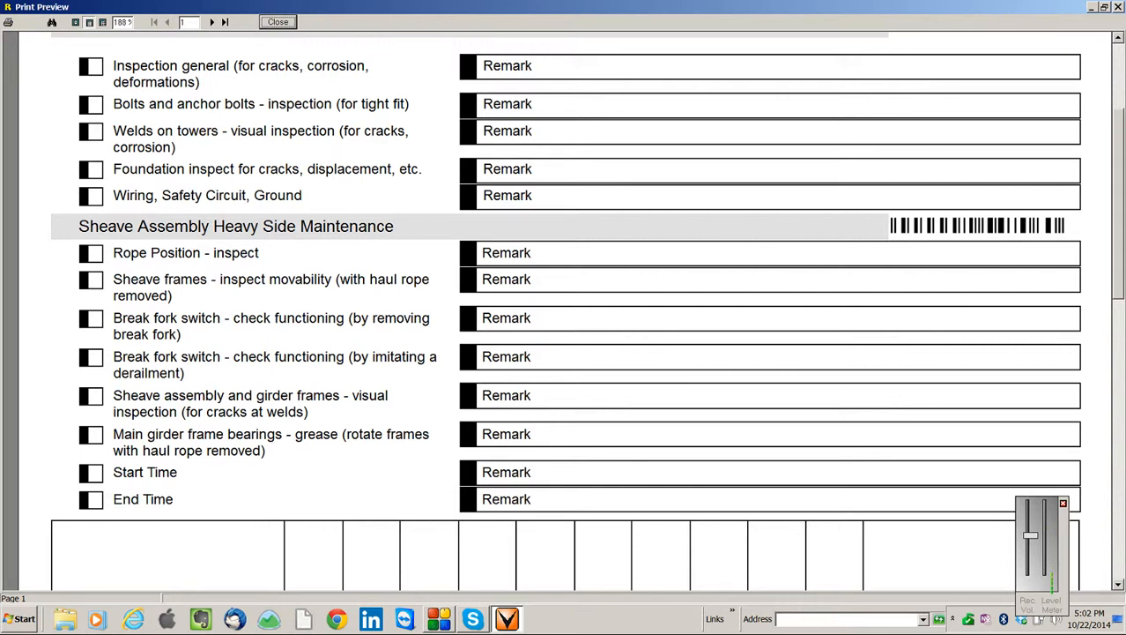
pyautogui.scroll(-10, 565, 308)
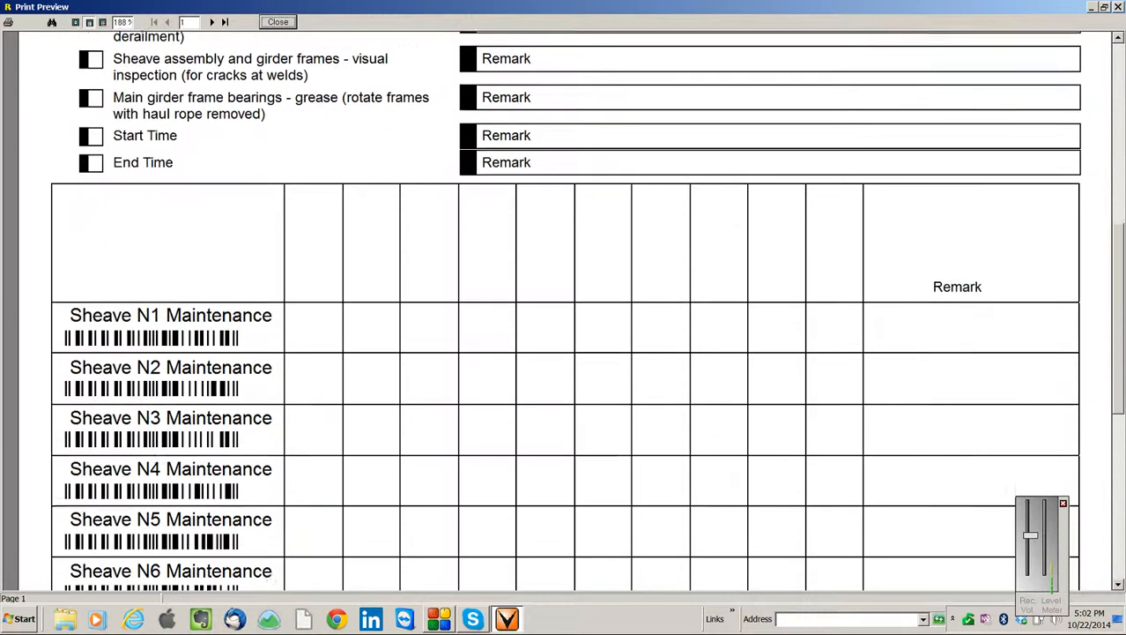
pyautogui.scroll(-3, 564, 309)
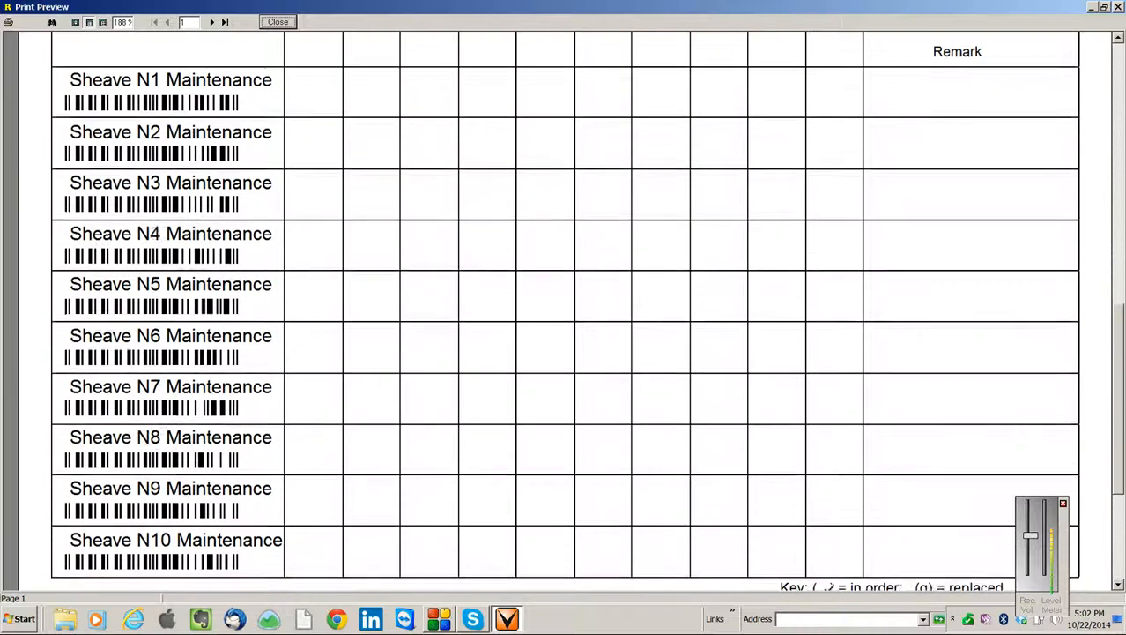
pyautogui.scroll(1, 564, 309)
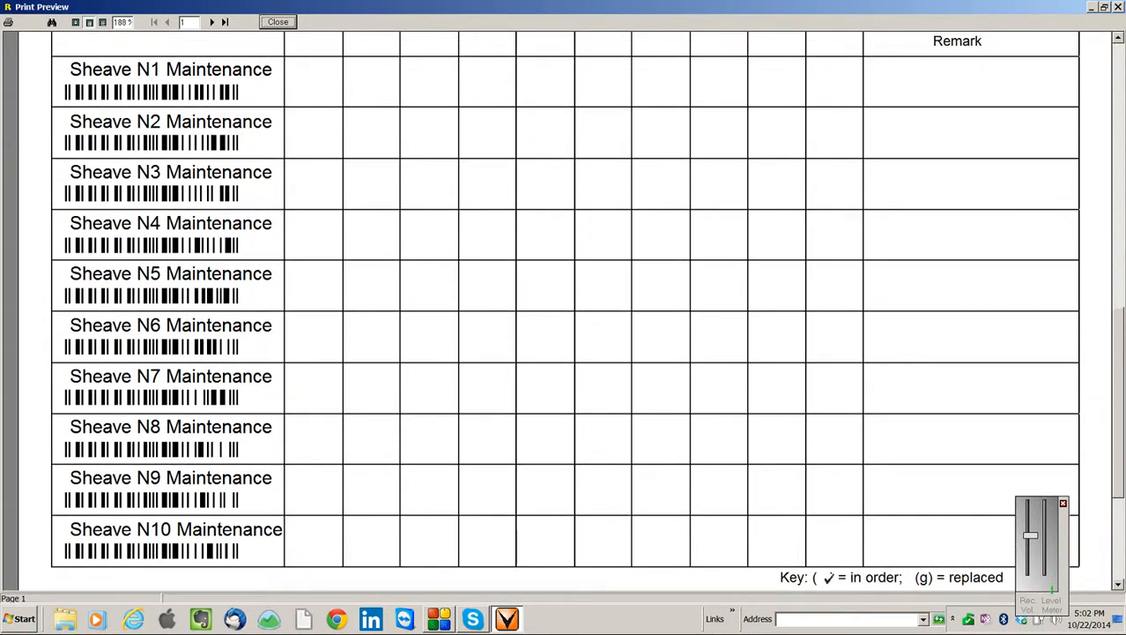
pyautogui.scroll(1, 564, 309)
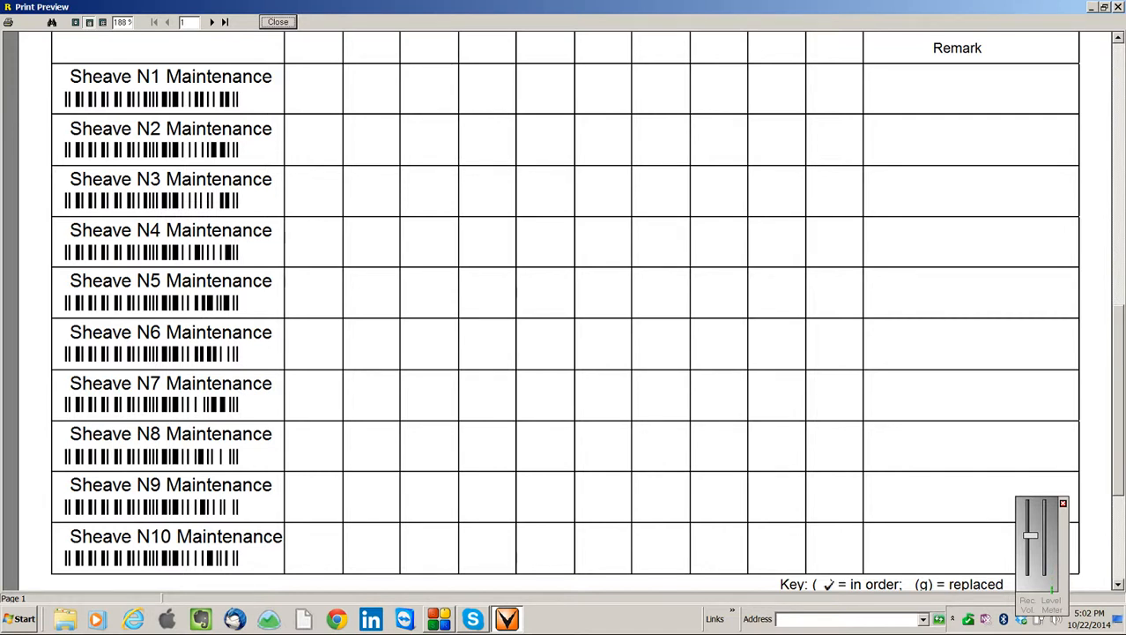
pyautogui.scroll(-3, 564, 309)
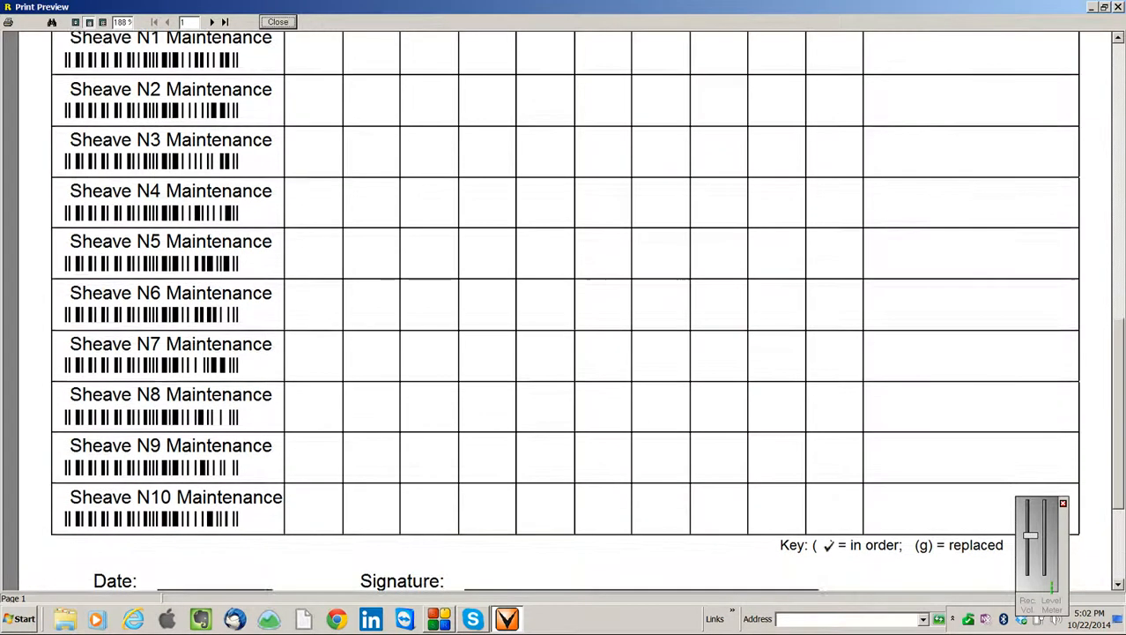
pyautogui.scroll(-3, 564, 308)
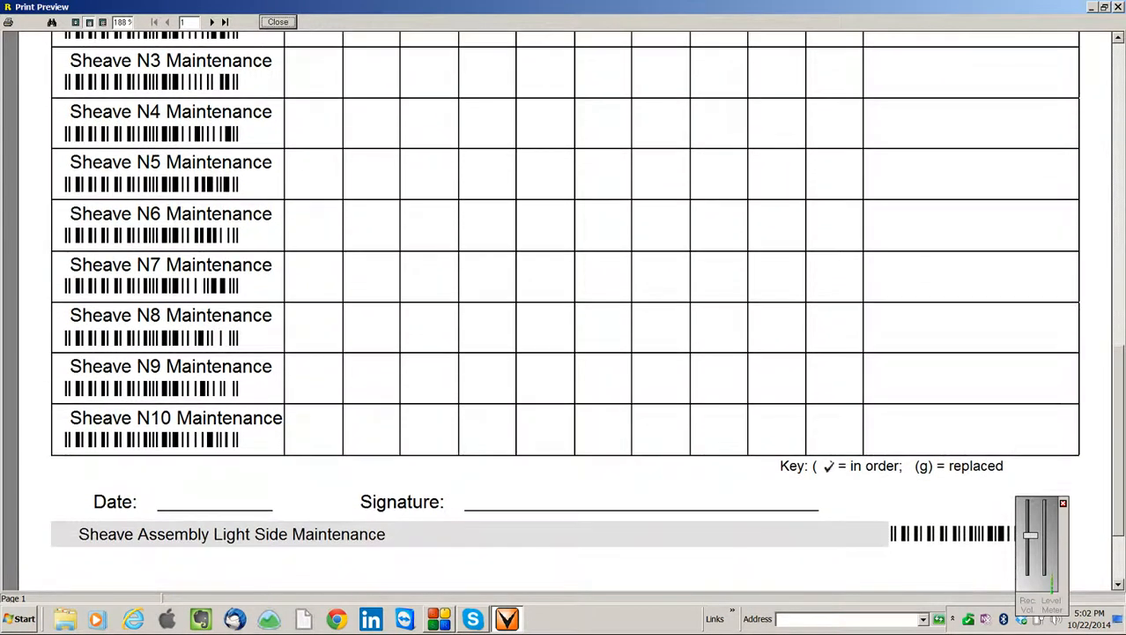
pyautogui.scroll(-6, 564, 308)
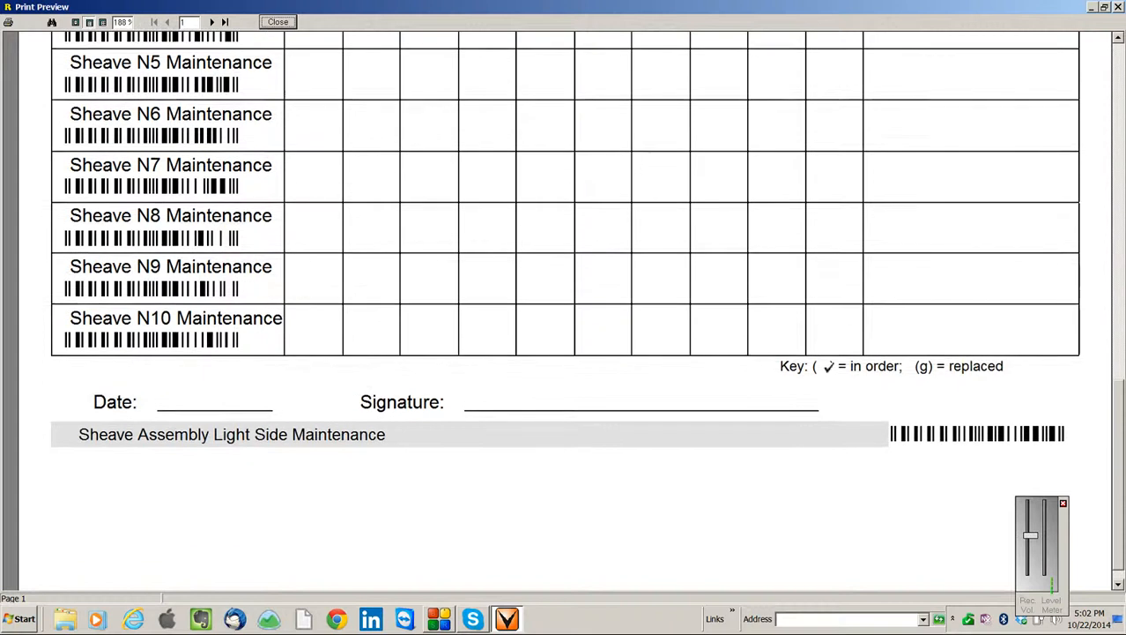
pyautogui.scroll(10, 564, 308)
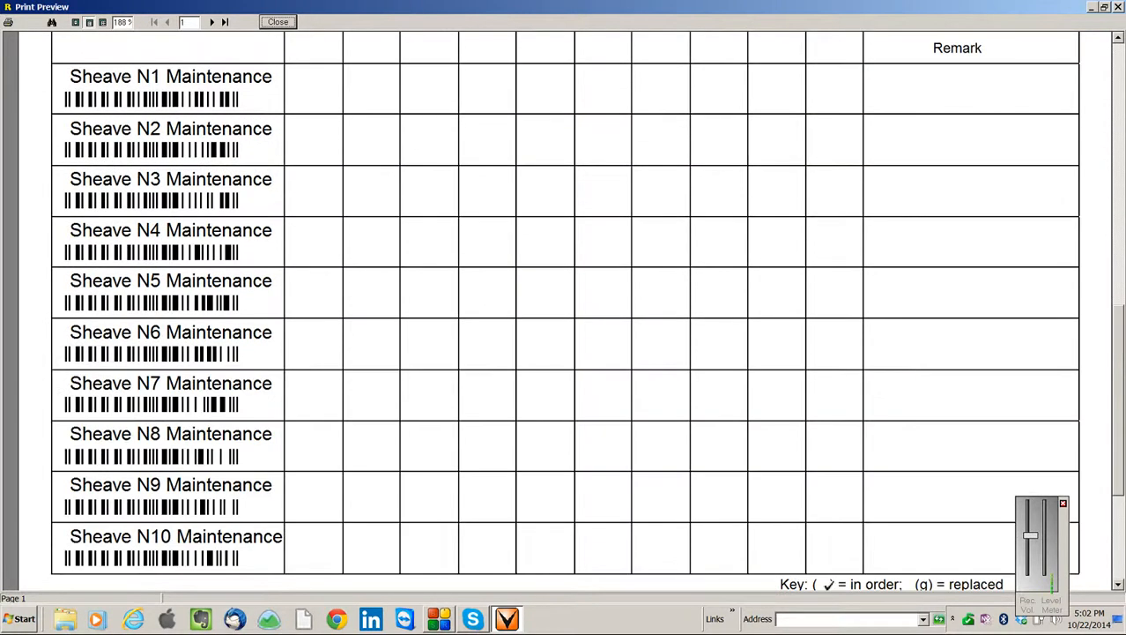
pyautogui.scroll(-12, 564, 309)
pyautogui.scroll(12, 565, 308)
pyautogui.scroll(-12, 564, 309)
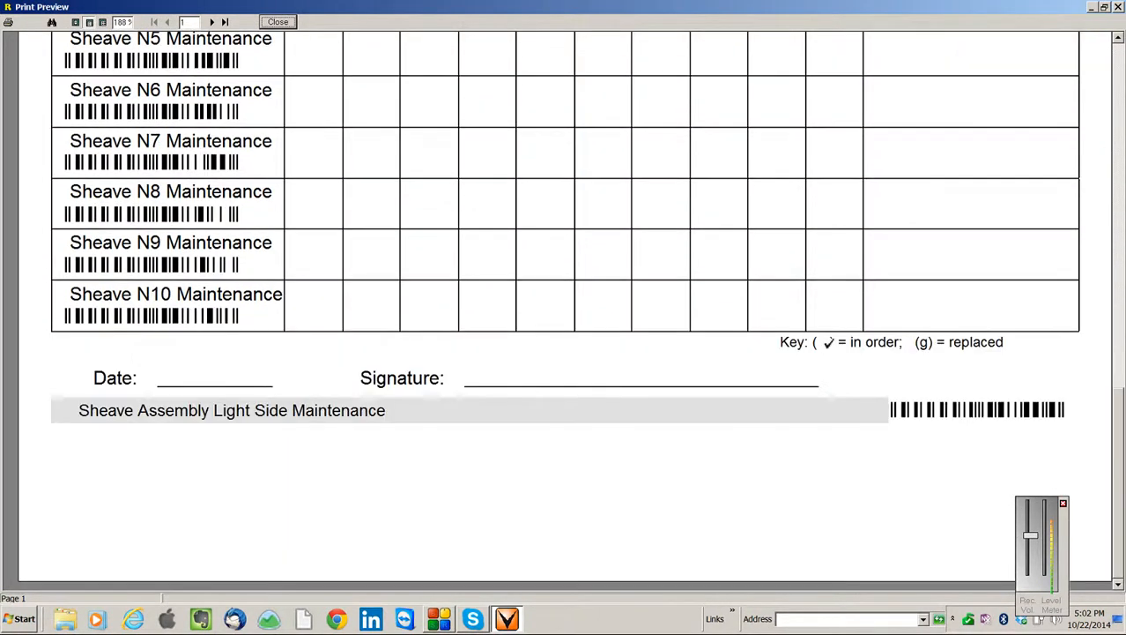
pyautogui.scroll(3, 564, 309)
pyautogui.scroll(-3, 564, 309)
pyautogui.click(211, 22)
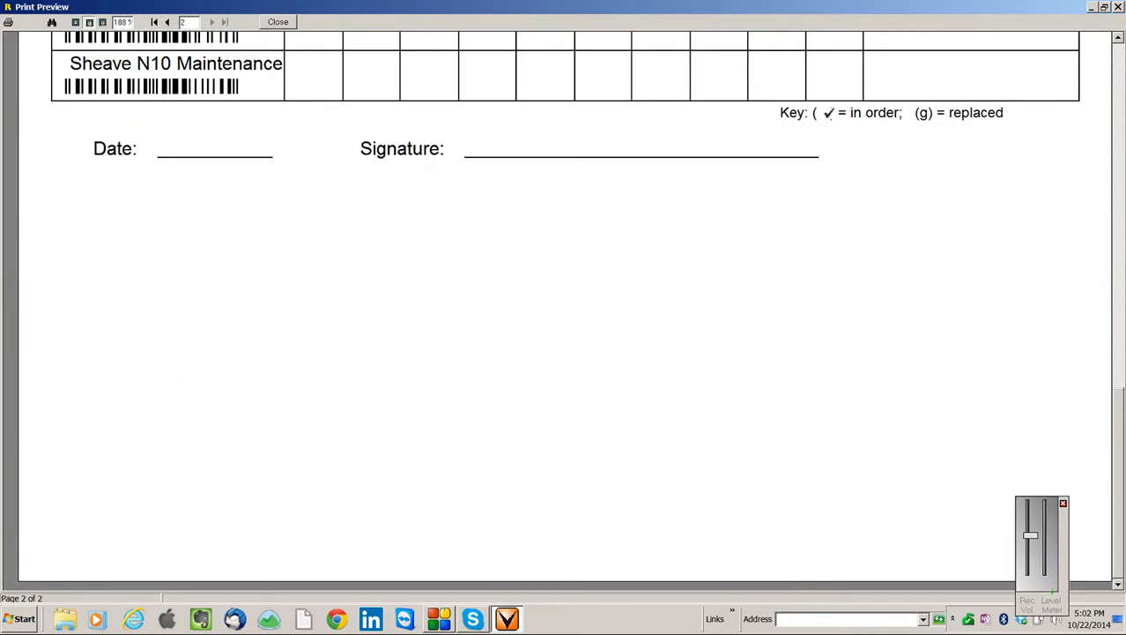
# Review page 2 of the Tower 1 line maintenance, from the inspection items to the signature area, and close the preview and the detected maintenances list
pyautogui.scroll(15, 564, 308)
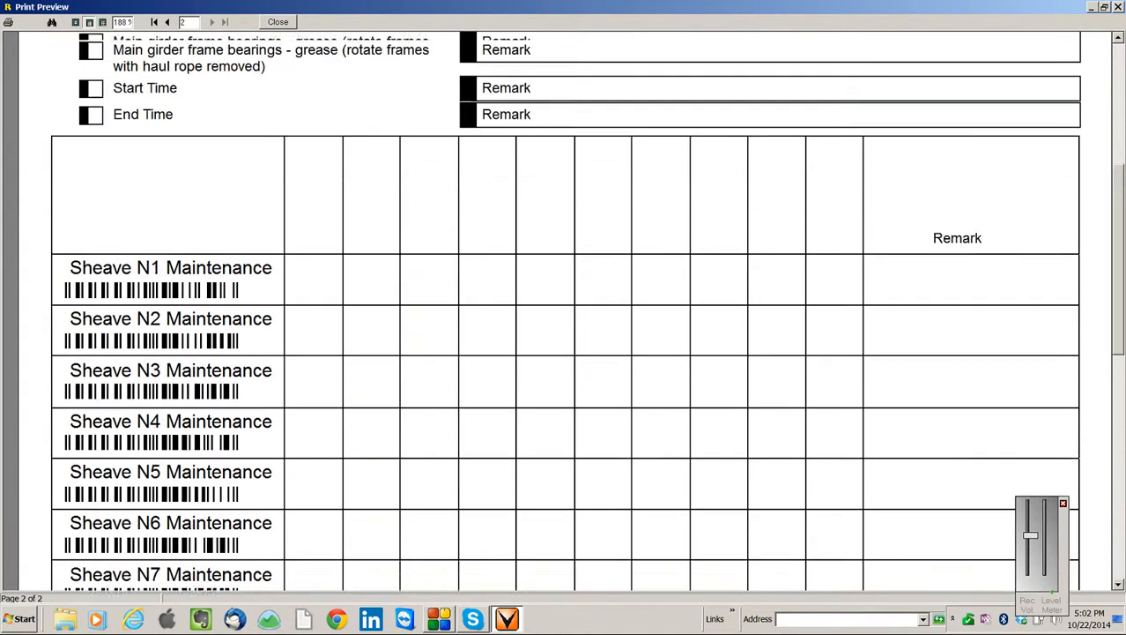
pyautogui.scroll(1, 564, 309)
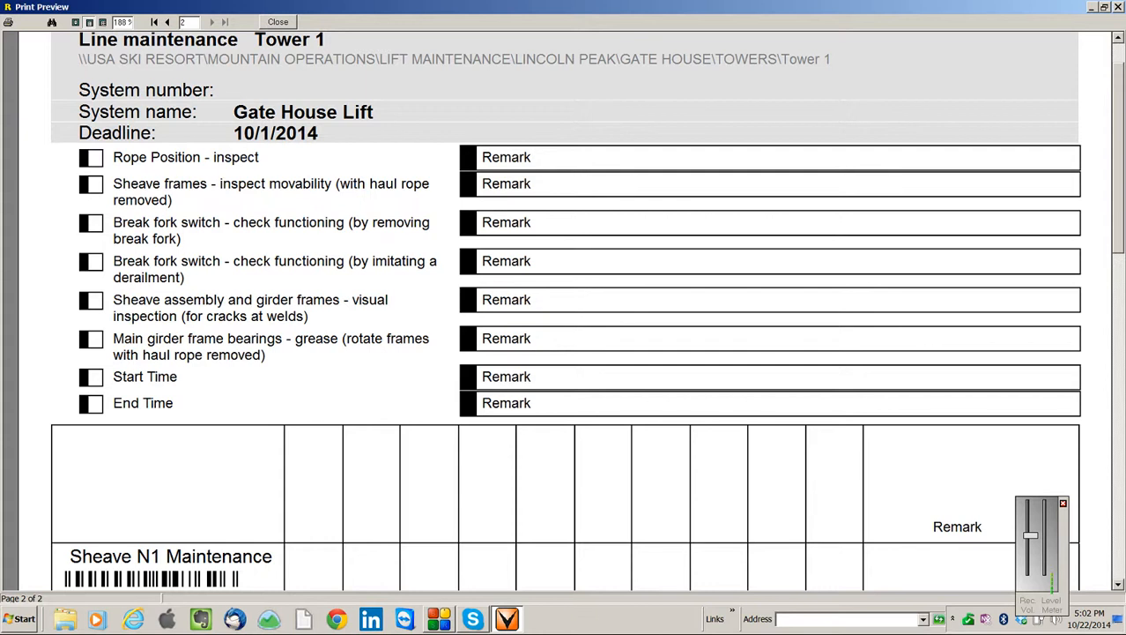
pyautogui.scroll(2, 564, 308)
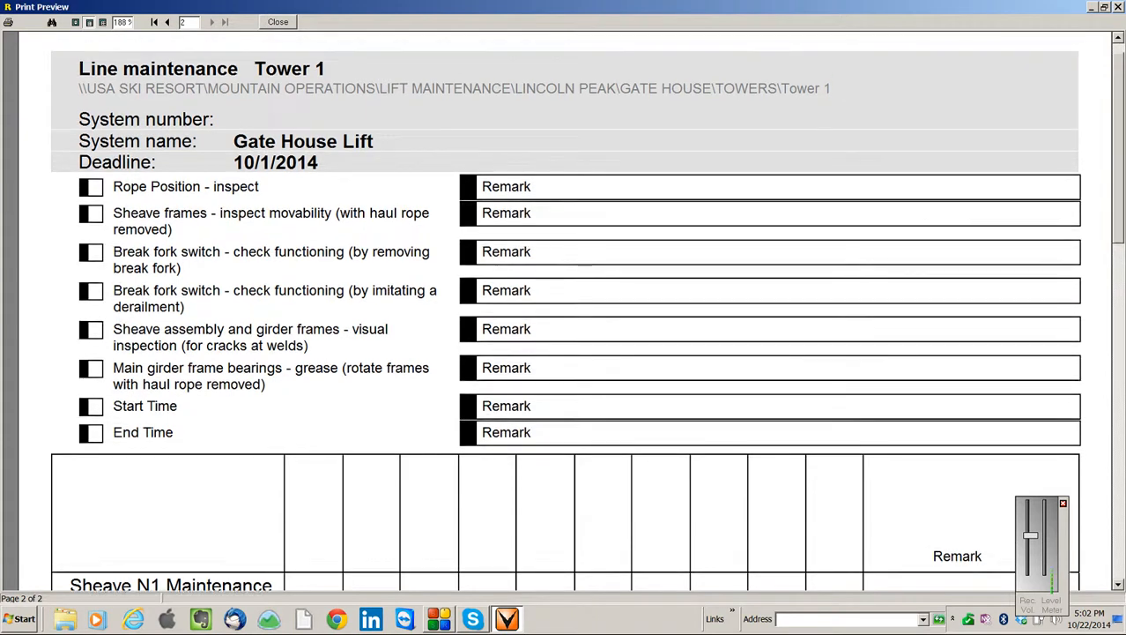
pyautogui.scroll(-2, 564, 318)
pyautogui.scroll(-10, 564, 310)
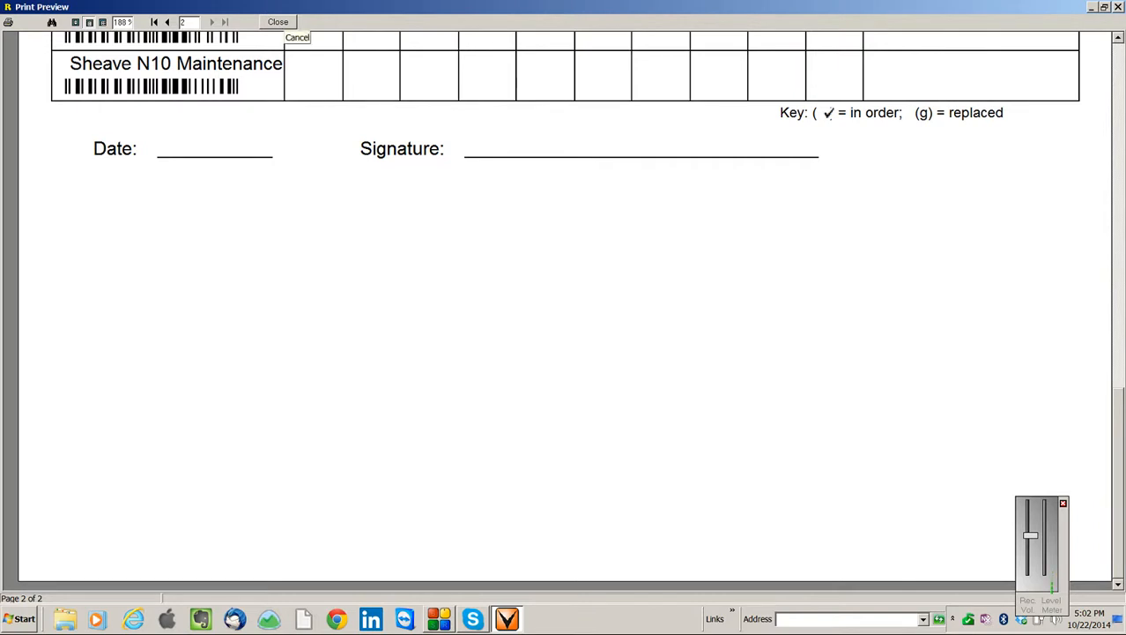
pyautogui.click(277, 22)
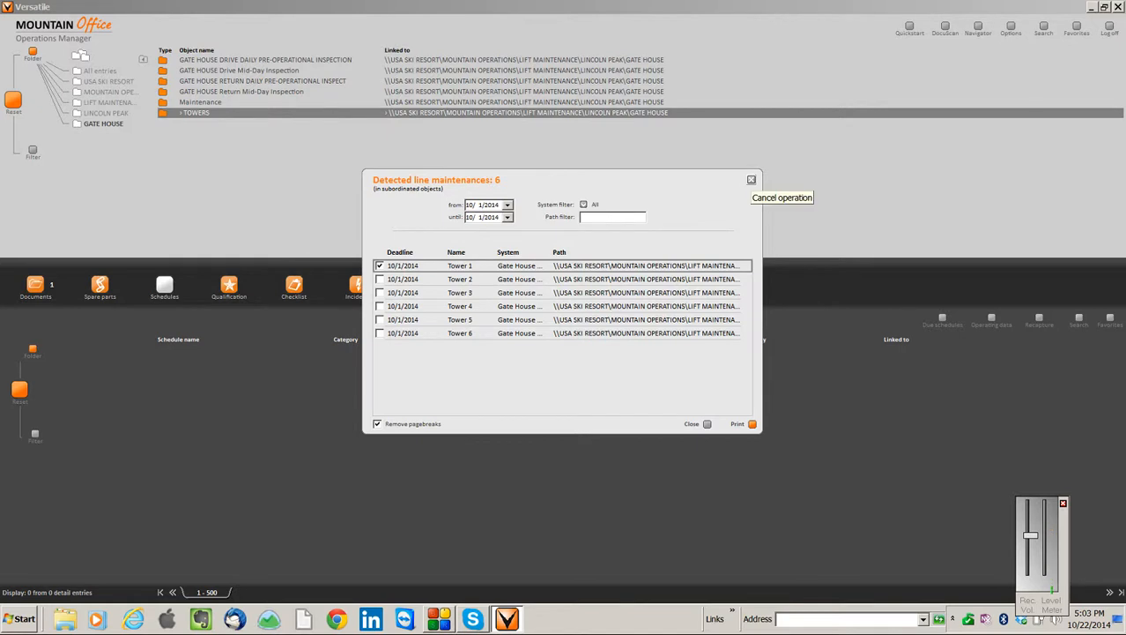
pyautogui.click(751, 180)
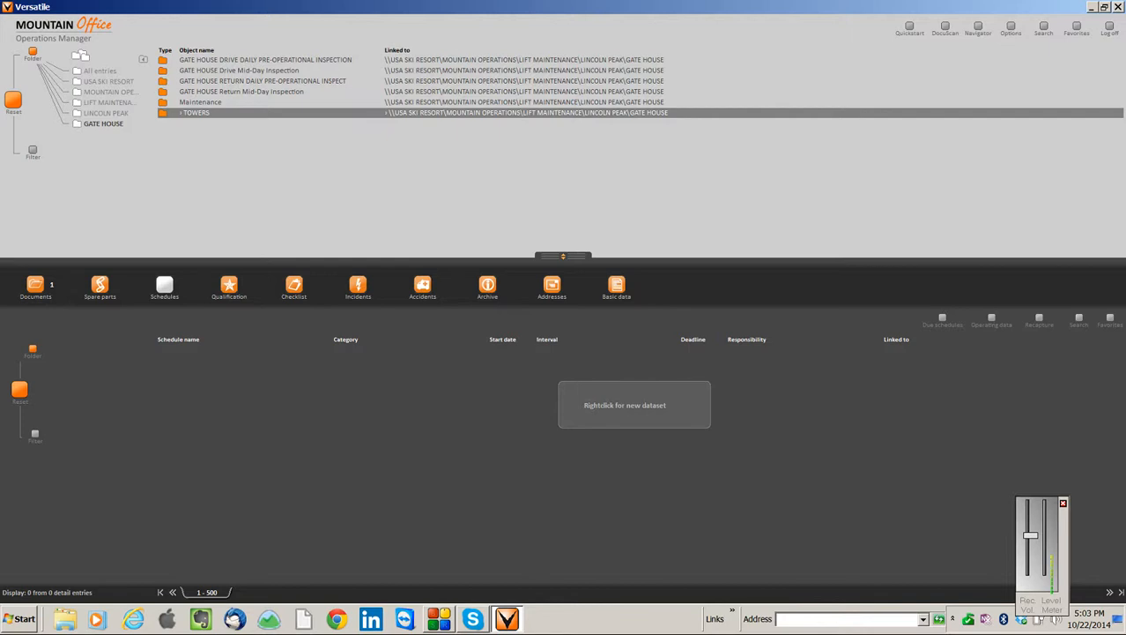
# Open the Main Technical Data record of the GATE HOUSE Maintenance folder, review its lift specifications, and close it
pyautogui.click(143, 59)
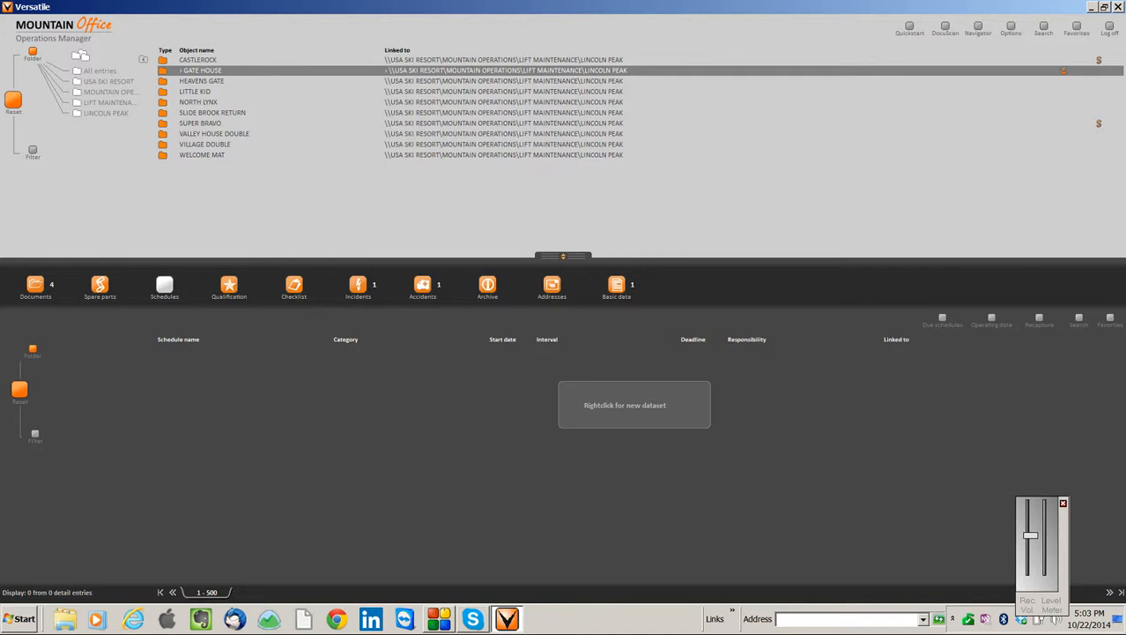
pyautogui.doubleClick(182, 70)
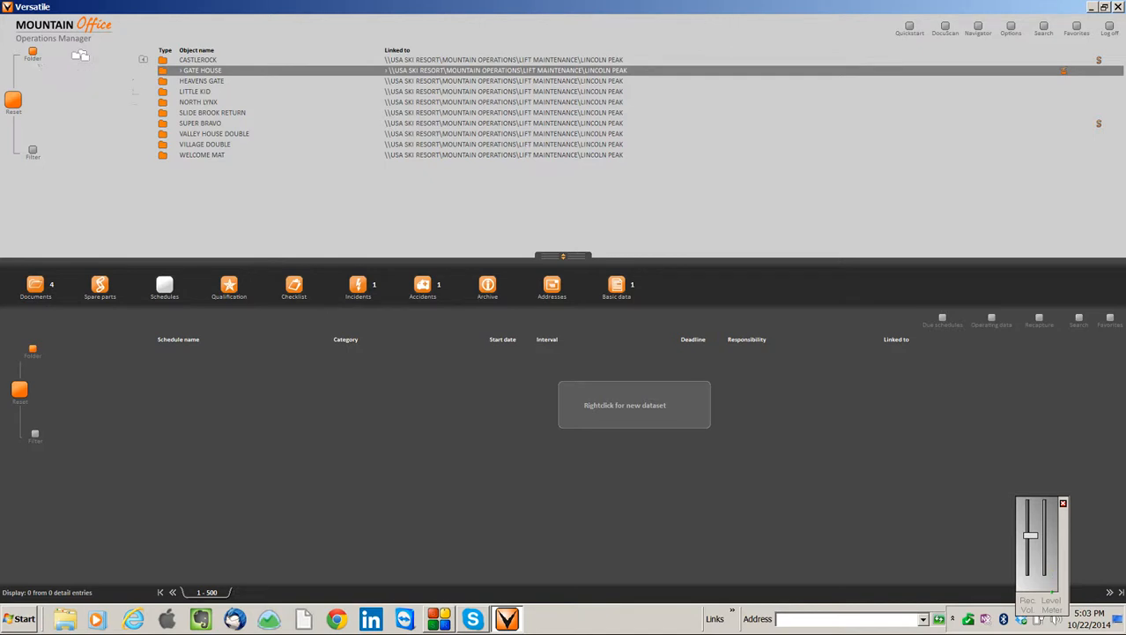
pyautogui.click(201, 102)
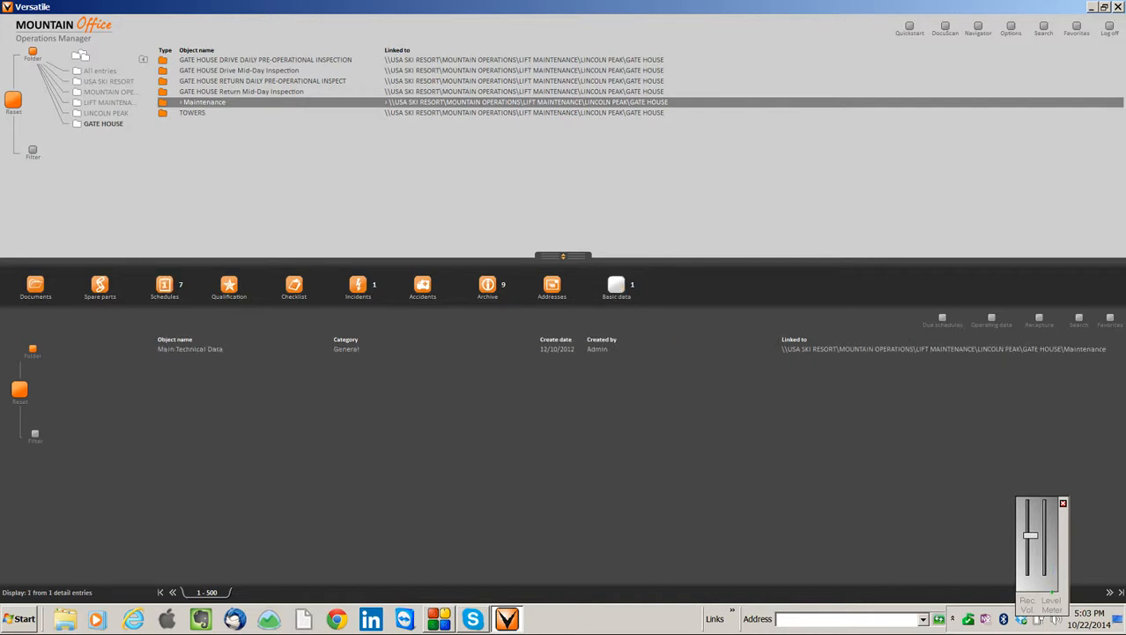
pyautogui.doubleClick(191, 349)
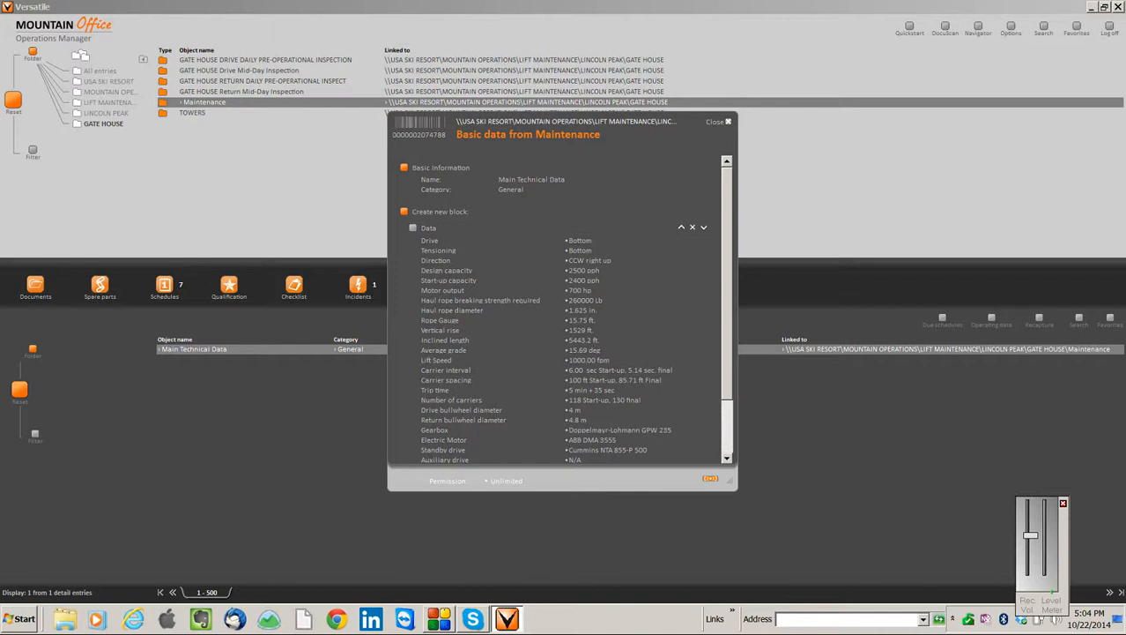
pyautogui.scroll(-2, 547, 309)
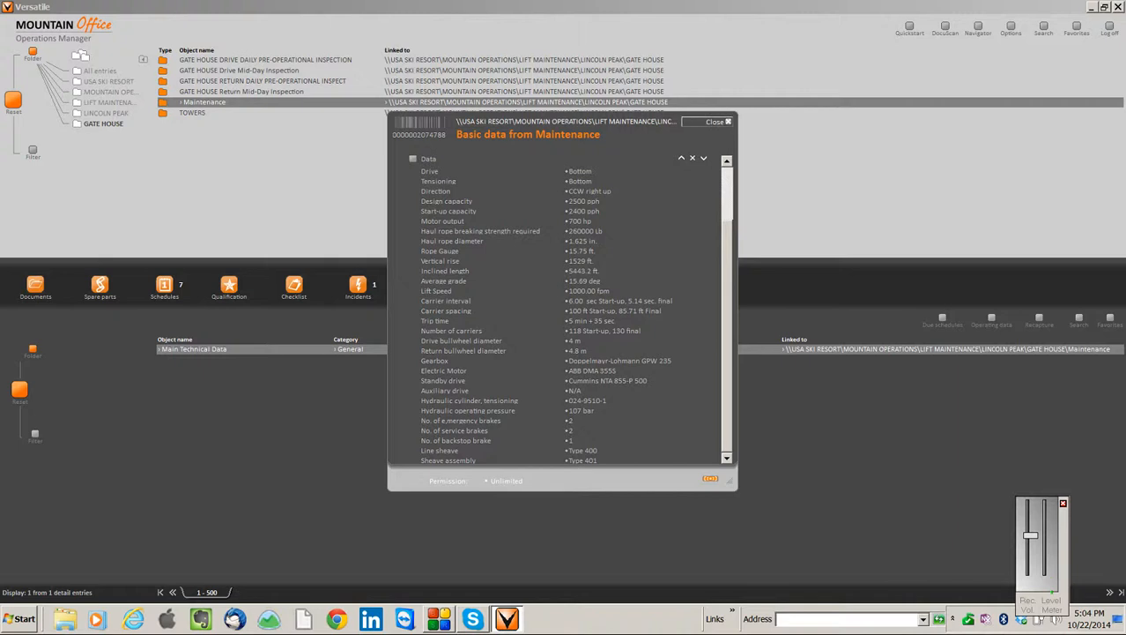
pyautogui.click(715, 121)
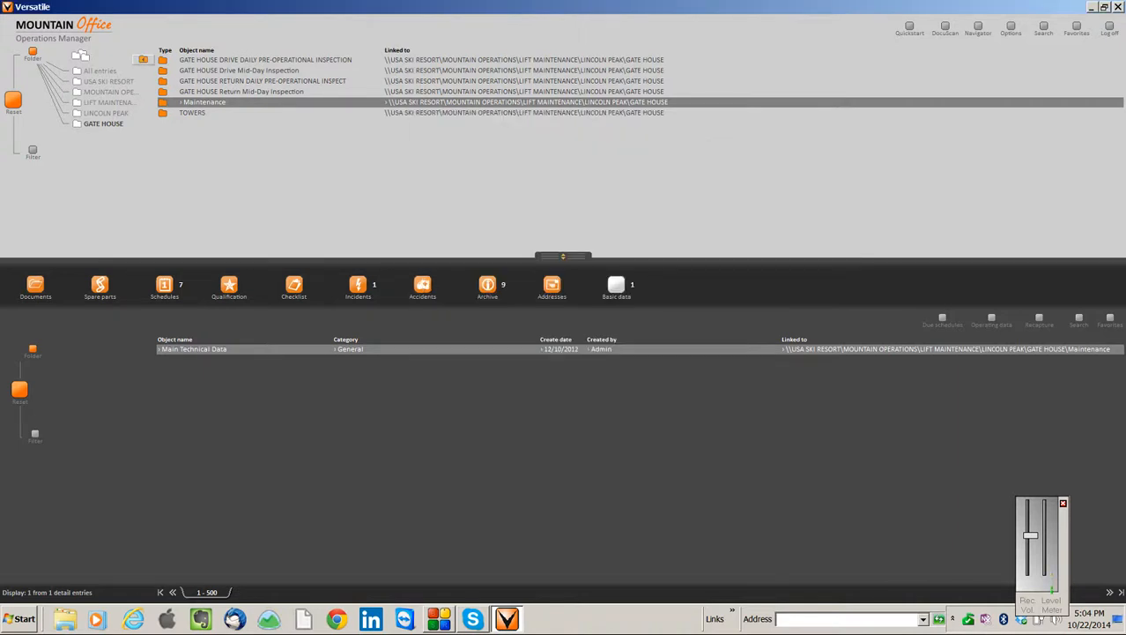
# Return from the GATE HOUSE folder to the list of folders under LIFT MAINTENANCE
pyautogui.click(143, 60)
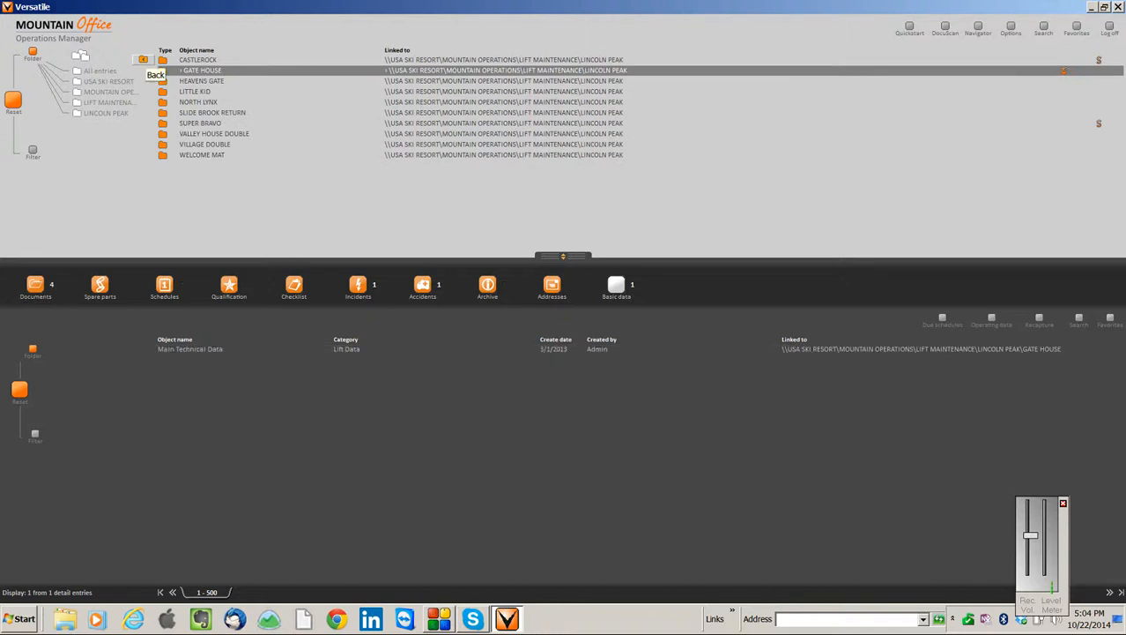
pyautogui.click(143, 60)
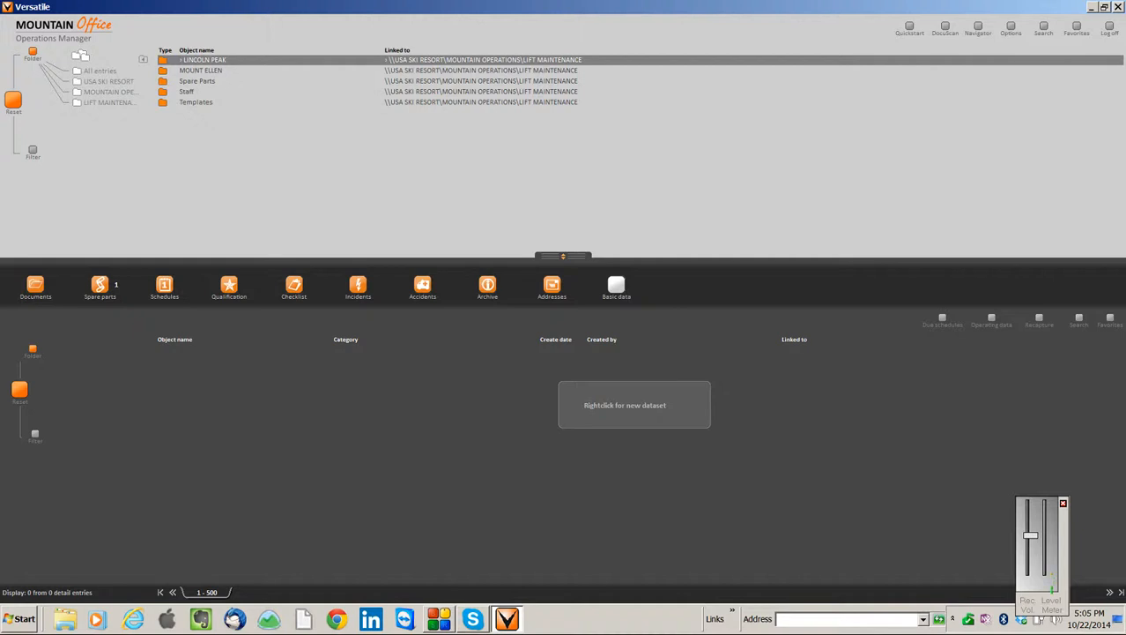
pyautogui.click(439, 618)
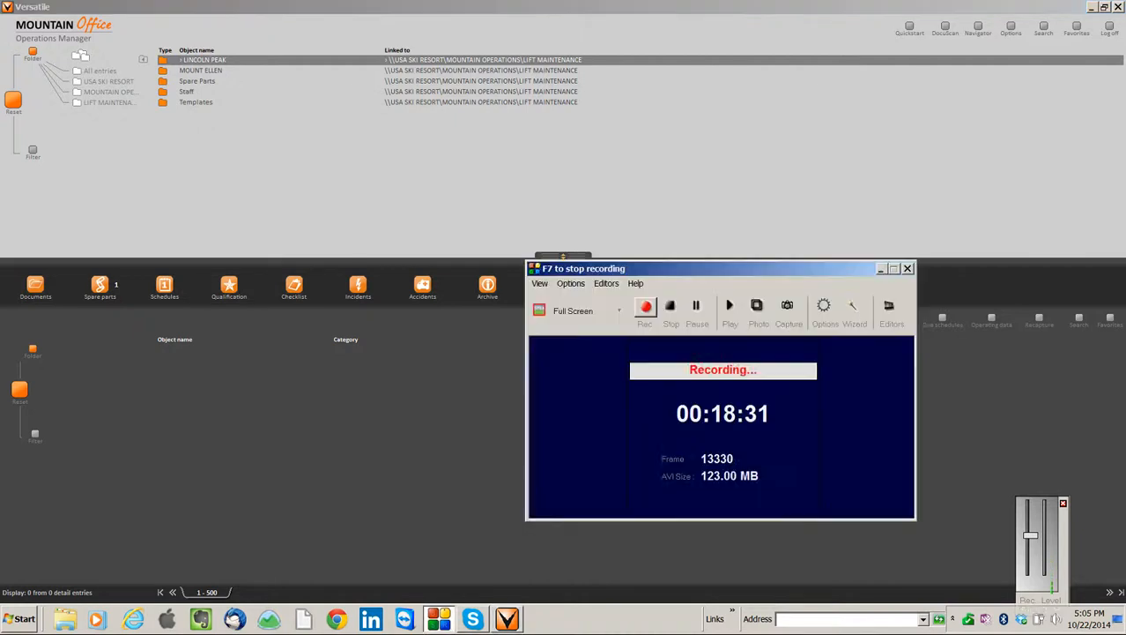